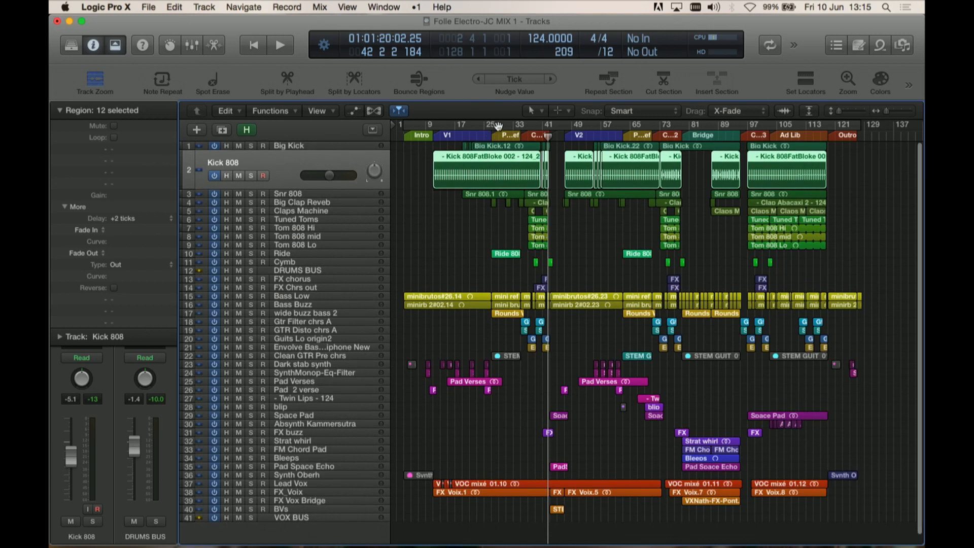
Step: Set a cycle region over about bars 26–41, then select and solo the Big Kick track and start playback
drag(495, 124, 549, 124)
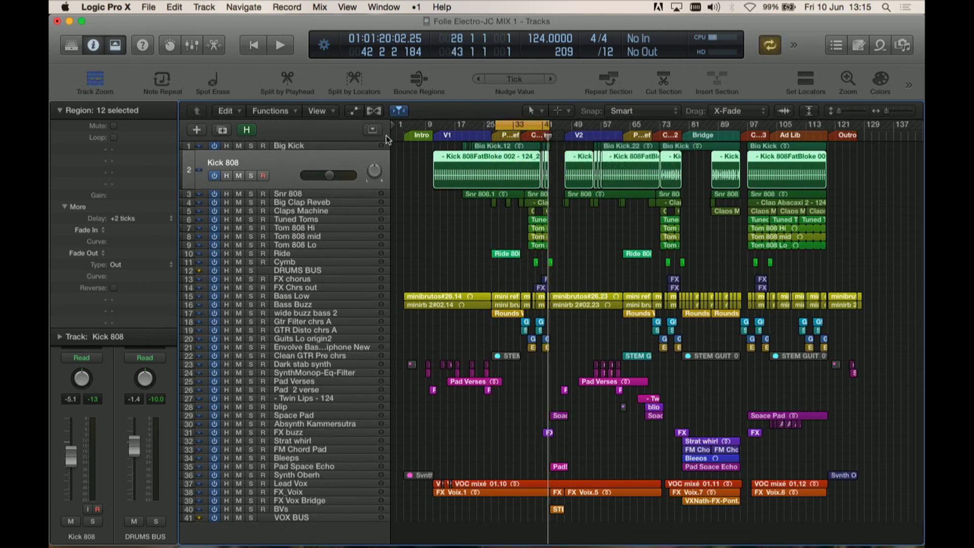
click(319, 146)
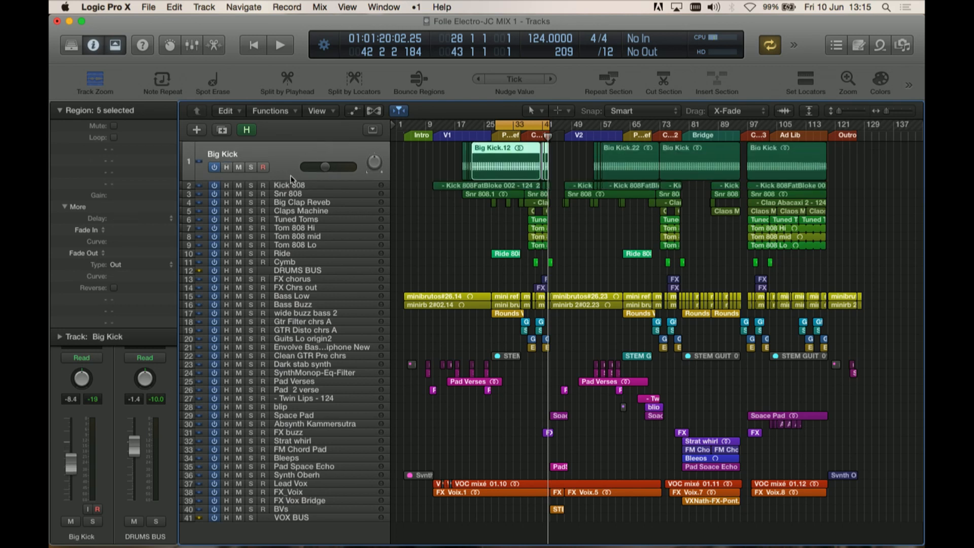
click(250, 166)
key(space)
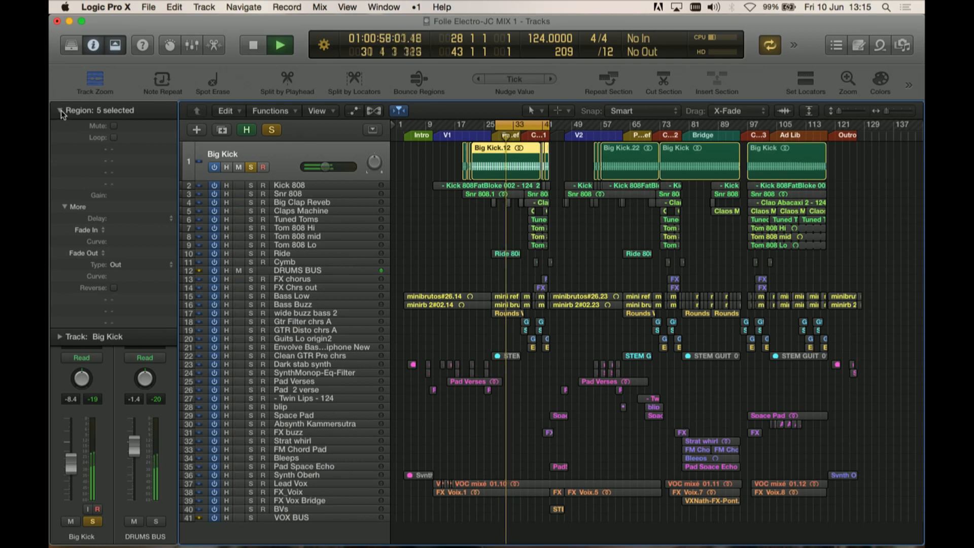
Step: Collapse the region inspector and move the solo from Big Kick to Kick 808 while listening
click(81, 110)
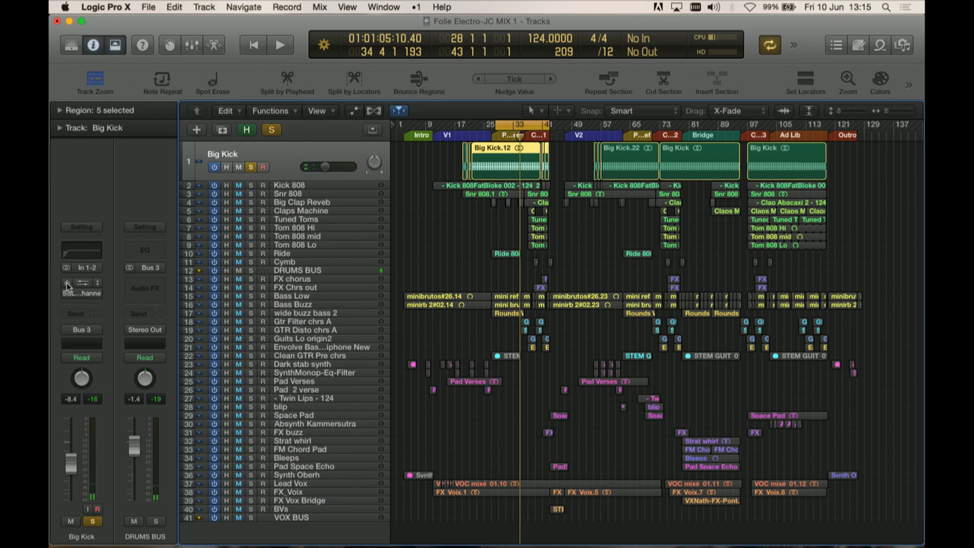
click(250, 185)
click(251, 166)
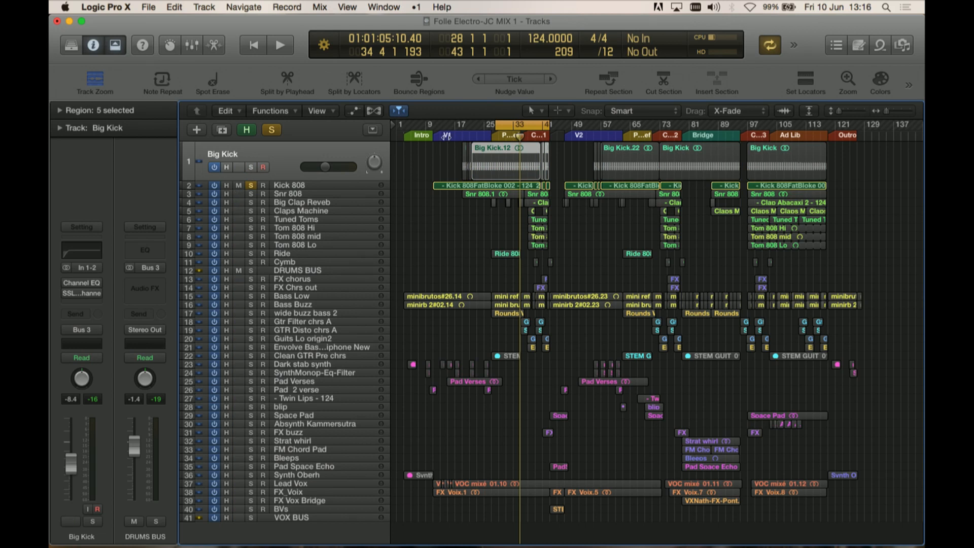
key(space)
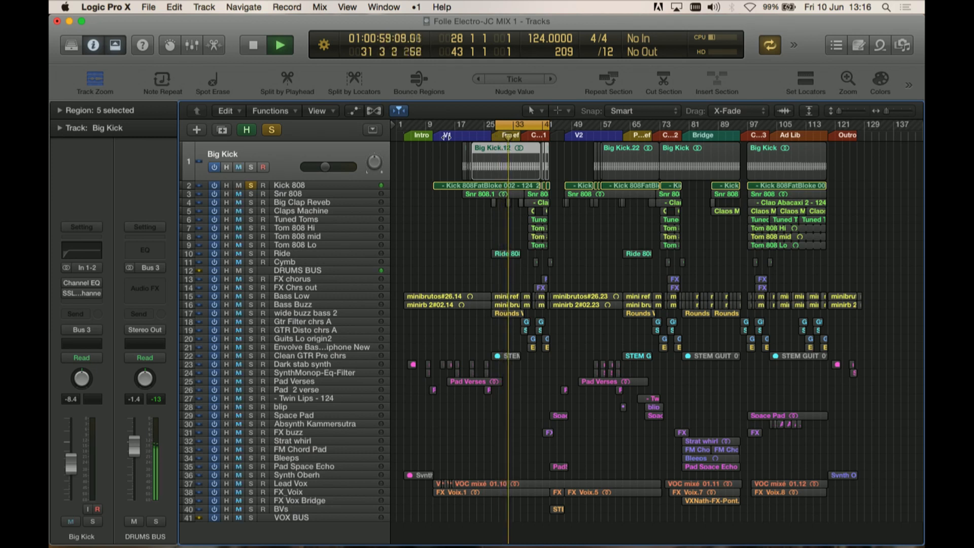
key(space)
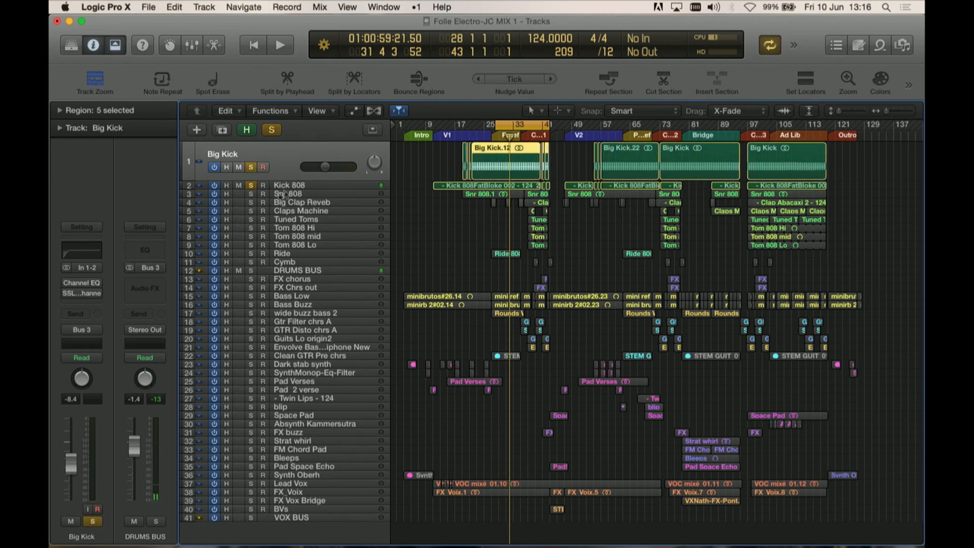
Step: Select the Kick 808 track during playback
click(296, 185)
drag(89, 282, 66, 287)
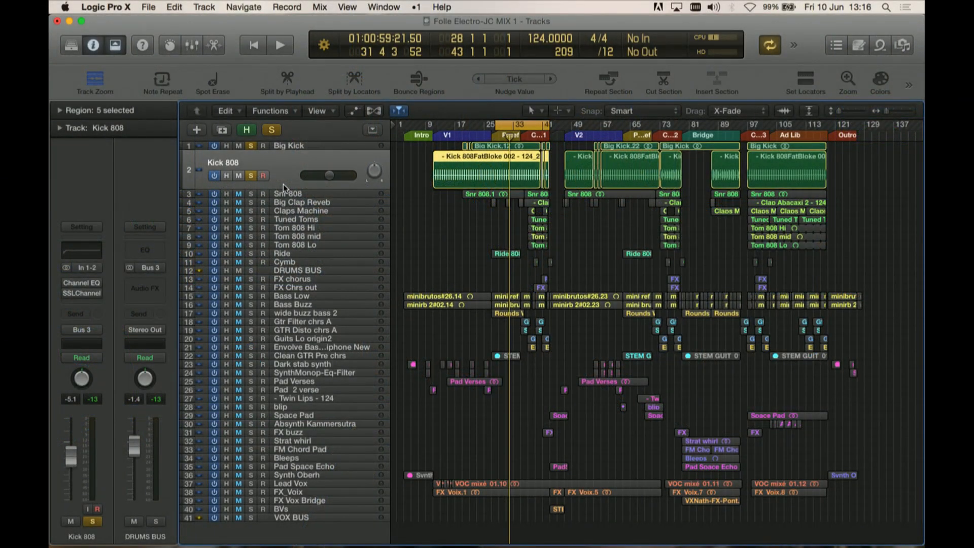
key(space)
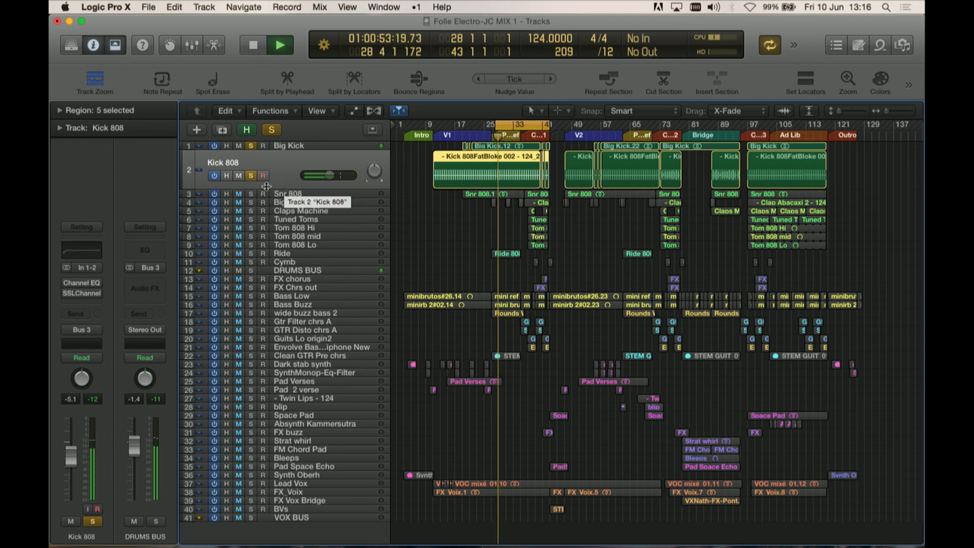
Step: Expand the region inspector and re-enter the selected regions' delay as +2 ticks
click(59, 111)
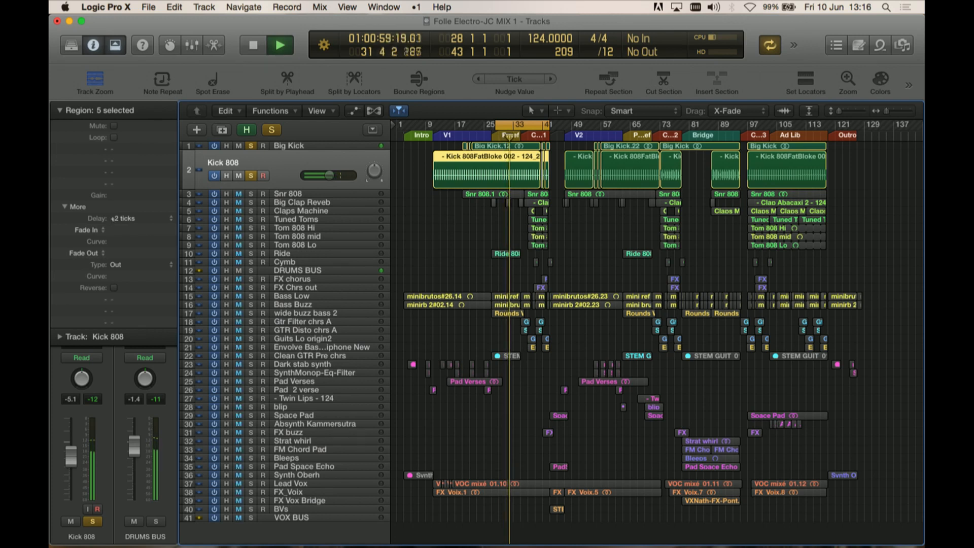
drag(126, 218, 116, 235)
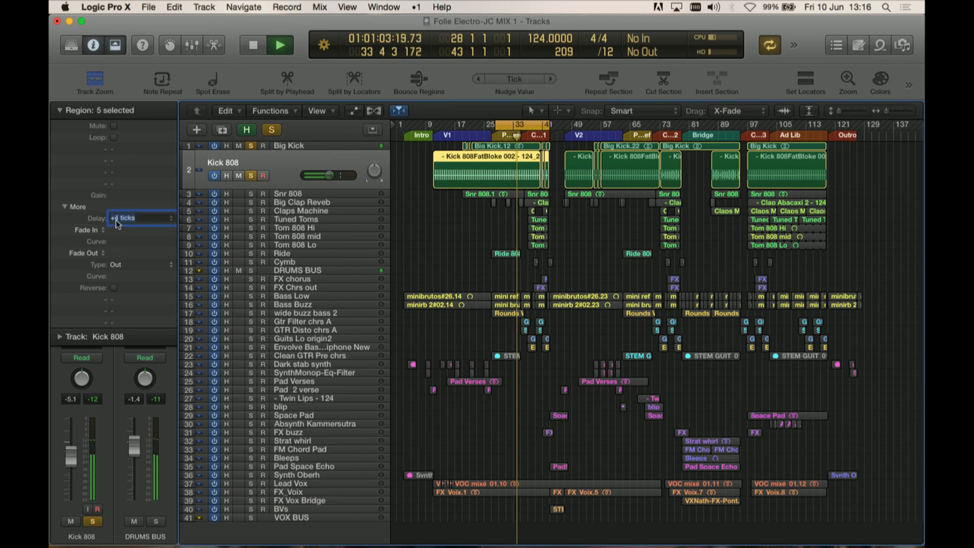
text(0)
key(Return)
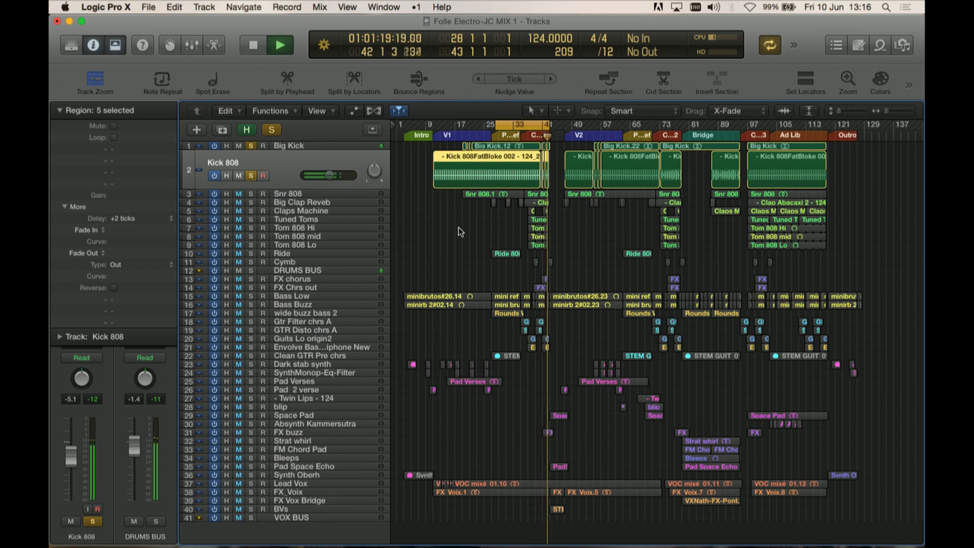
Step: Select the Big Kick track and open its Channel EQ to inspect the settings, then close it
click(418, 144)
click(370, 144)
click(355, 185)
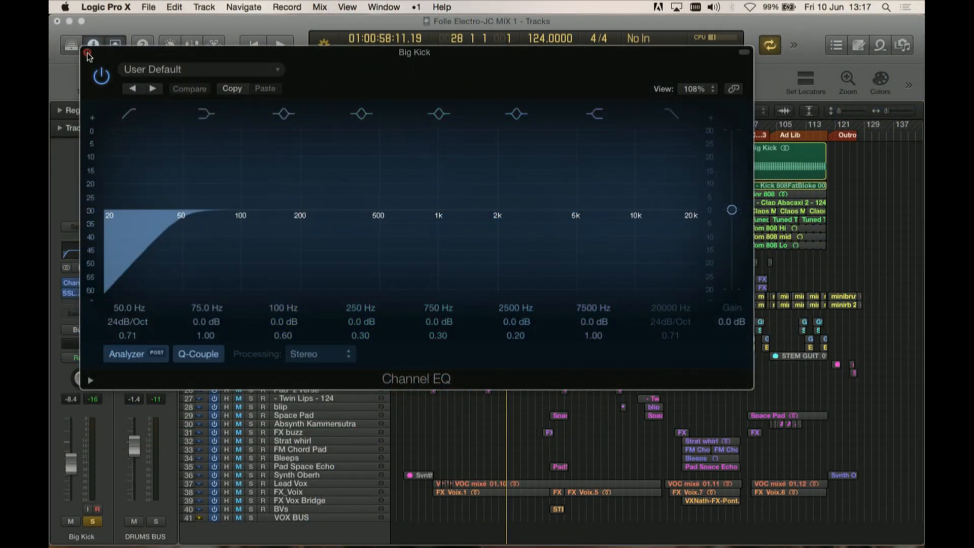
click(87, 53)
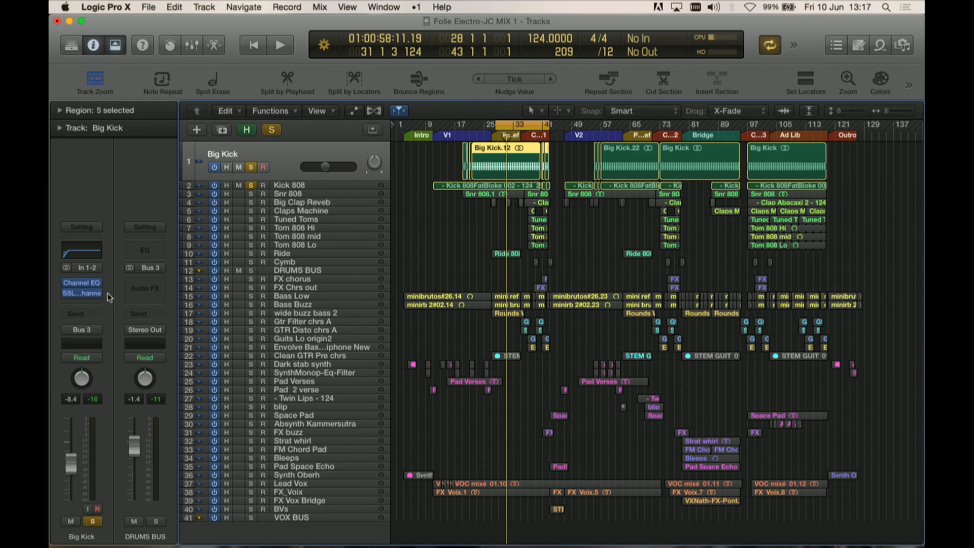
Step: Open Big Kick's SSL G-Channel plugin and review its settings while playing
click(83, 294)
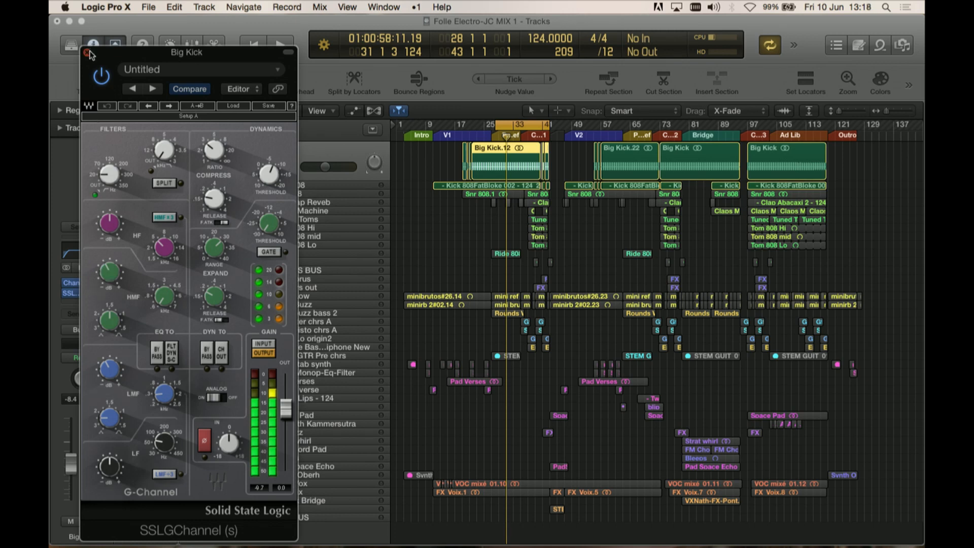
key(space)
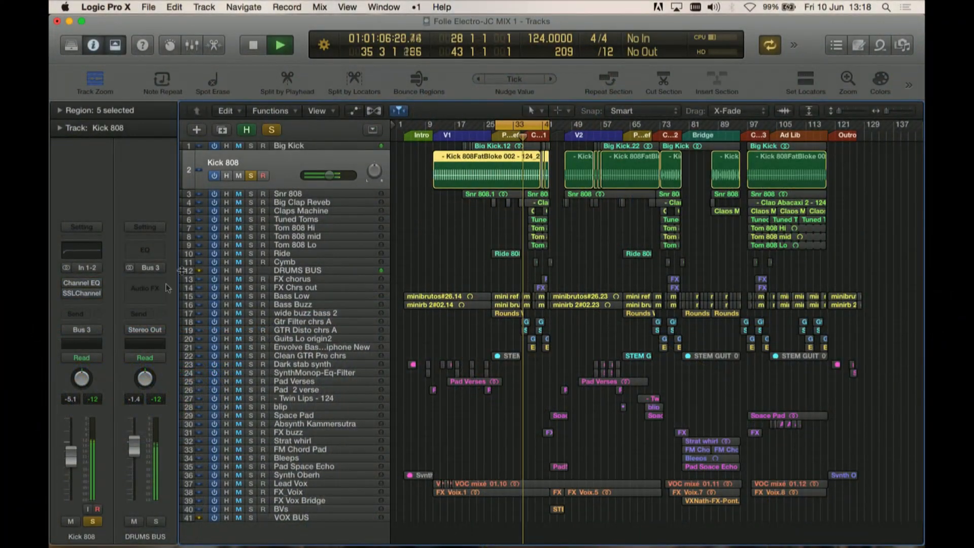
Step: Open Kick 808's Channel EQ to inspect it, close it, and open its SSL Channel plugin
mouse_move(63, 281)
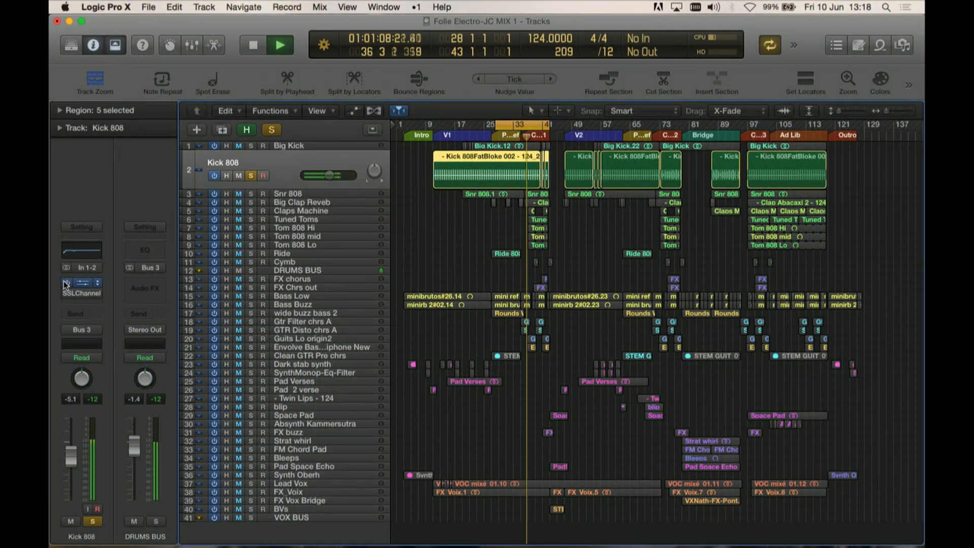
click(84, 287)
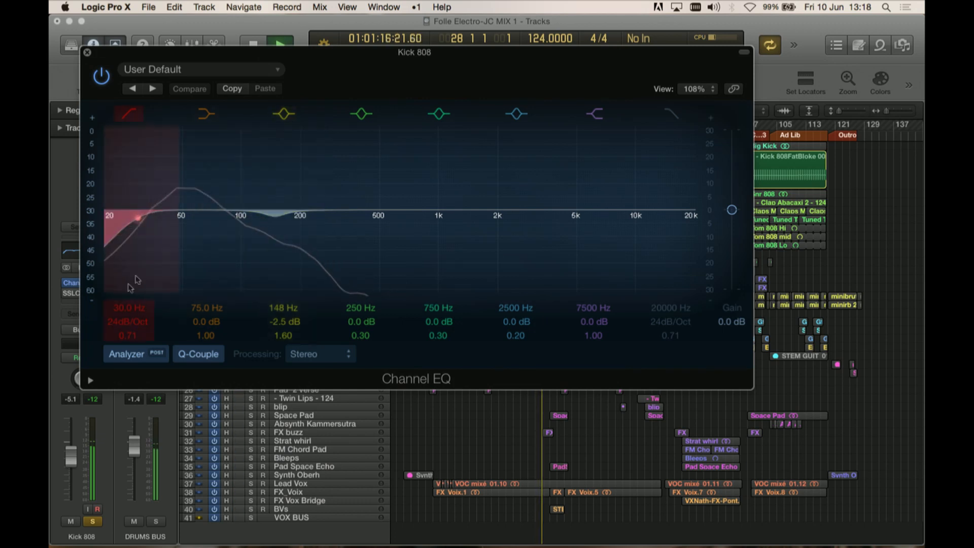
click(87, 52)
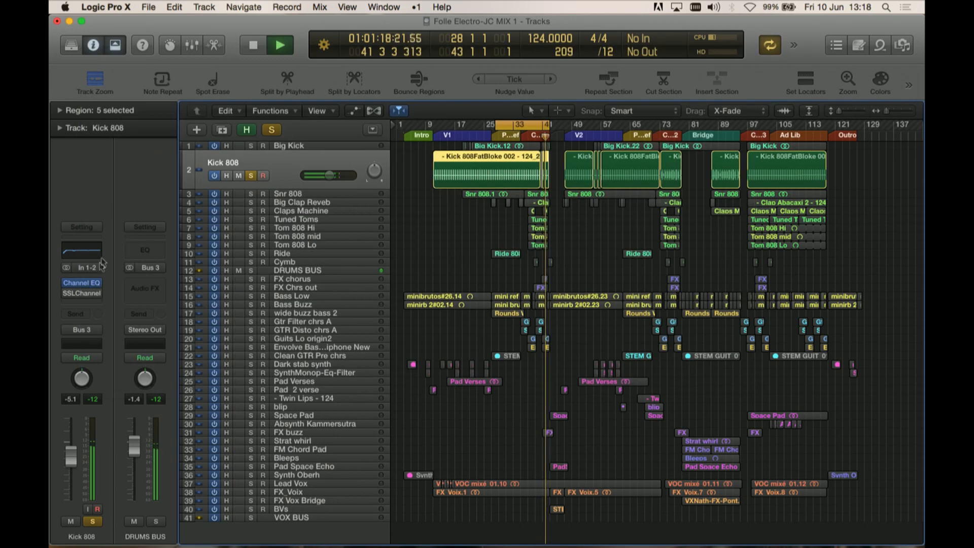
click(82, 292)
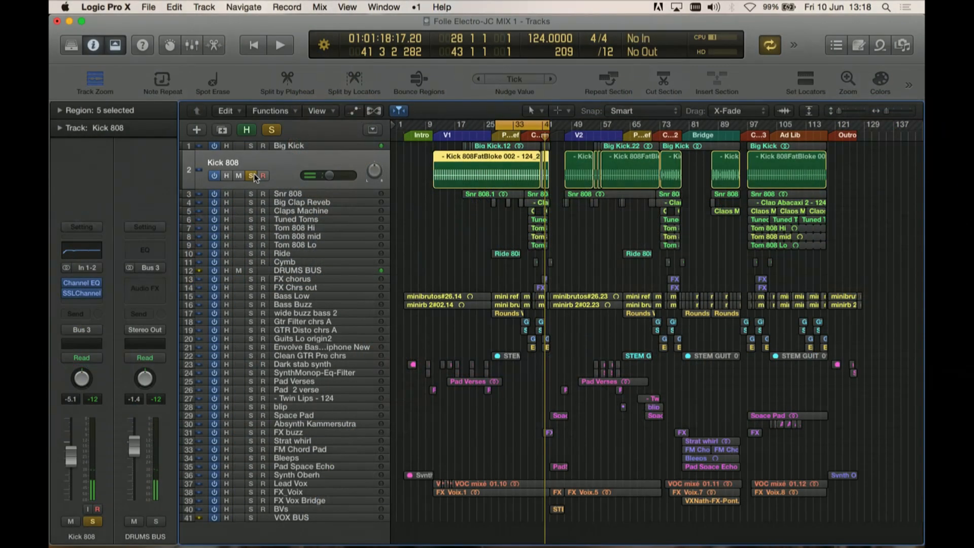
Step: Toggle solo on Kick 808 and Big Kick, ending with no track soloed
click(253, 175)
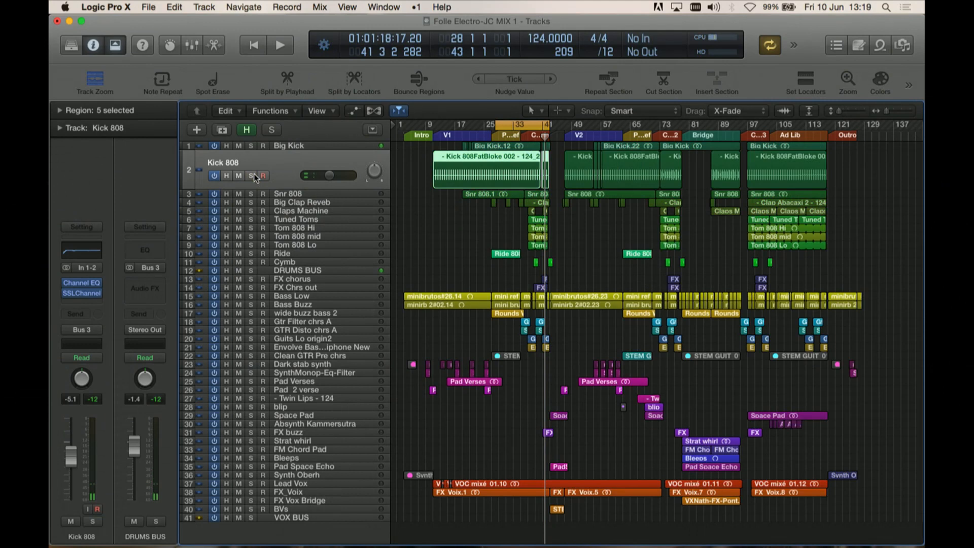
click(254, 174)
click(253, 147)
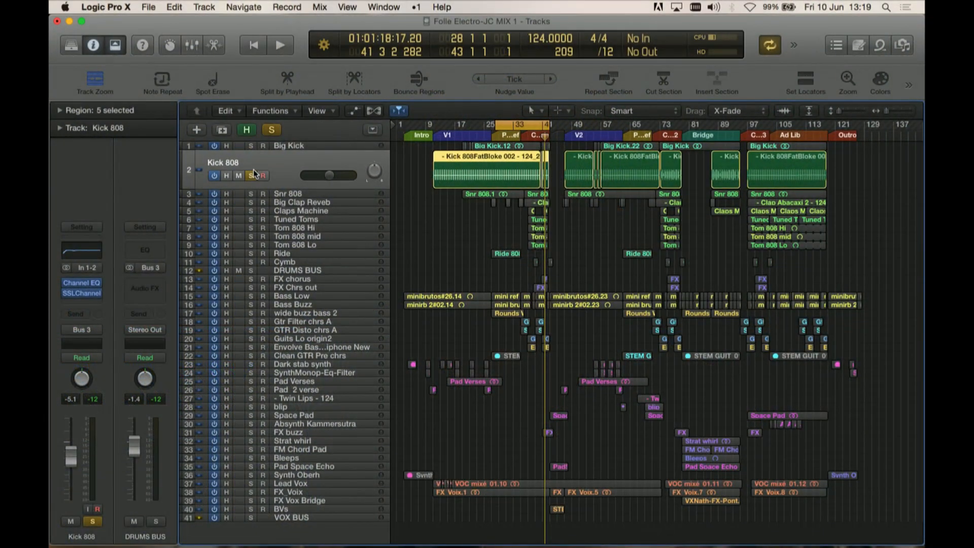
click(252, 175)
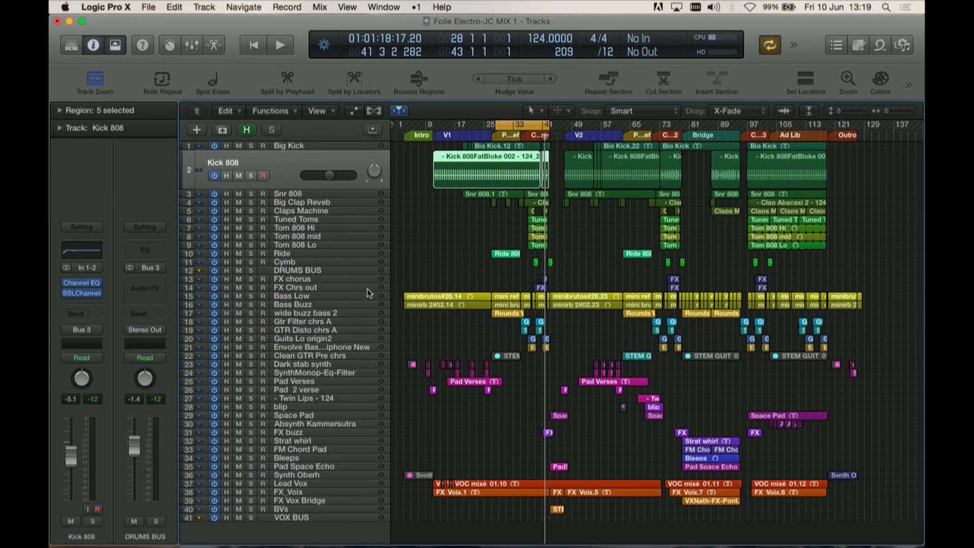
Step: Select and solo the Bass Low track and shorten the cycle region to about bars 26–33 for playback
click(288, 296)
click(252, 286)
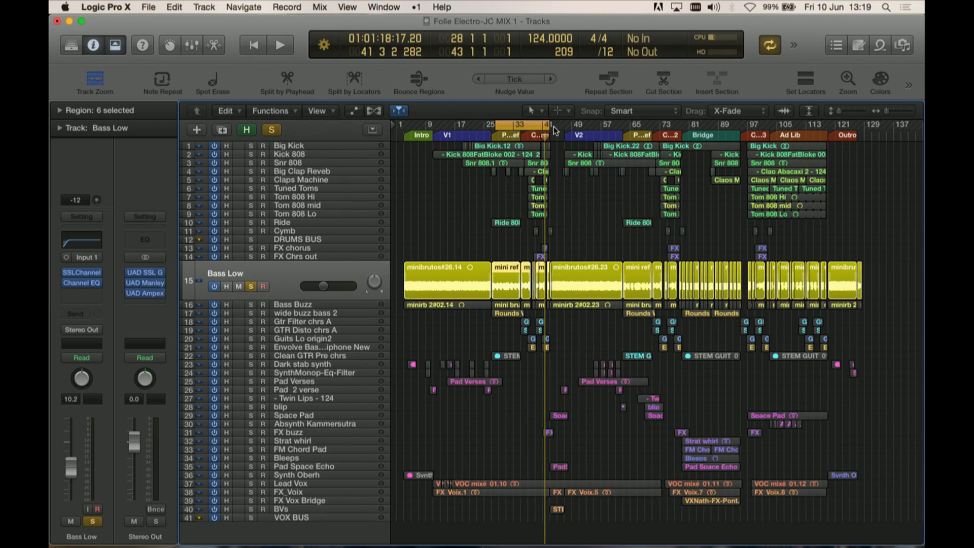
drag(545, 124, 517, 126)
key(space)
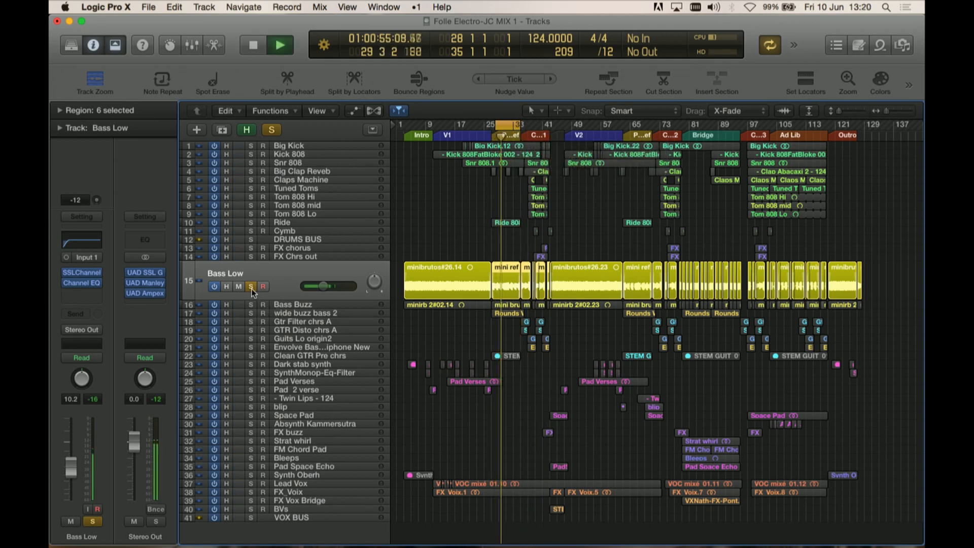
Step: Solo Bass Buzz and compare it with Bass Low, ending with both bass tracks soloed
click(251, 305)
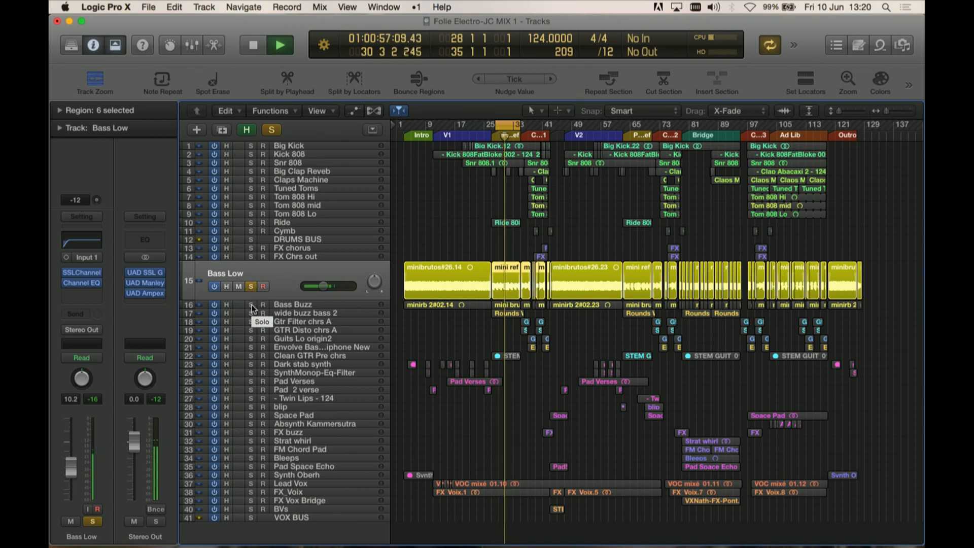
click(251, 286)
key(space)
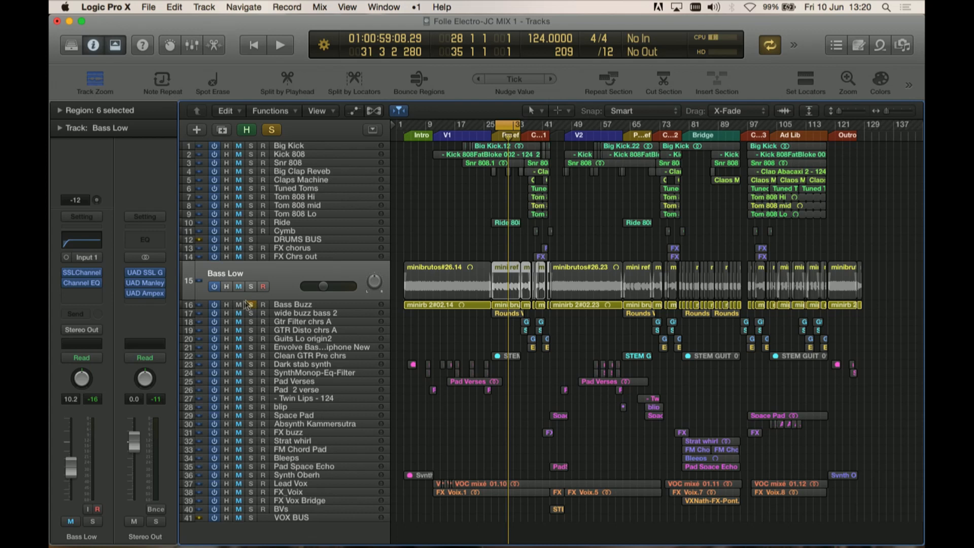
click(250, 286)
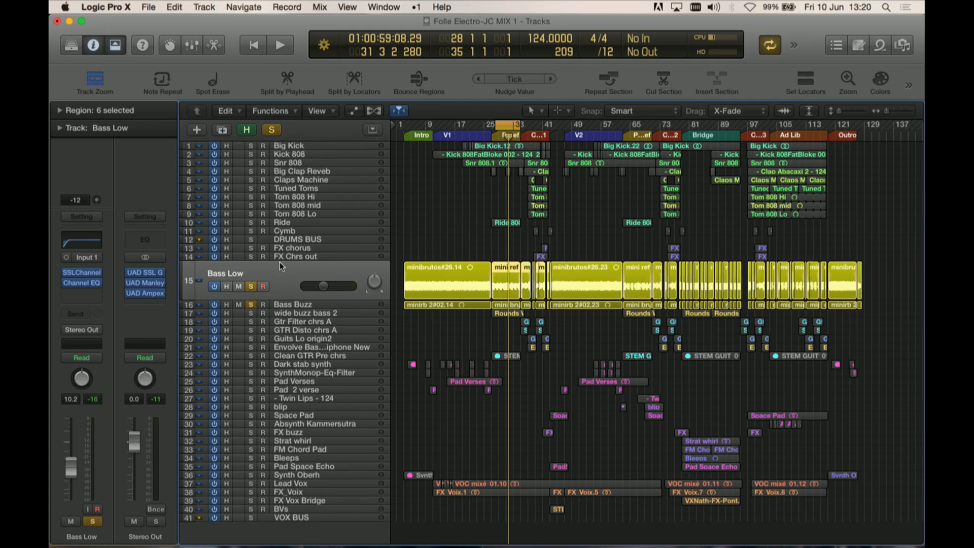
Step: Select the Bass Buzz track and toggle bypass on its Channel EQ during playback
mouse_move(77, 283)
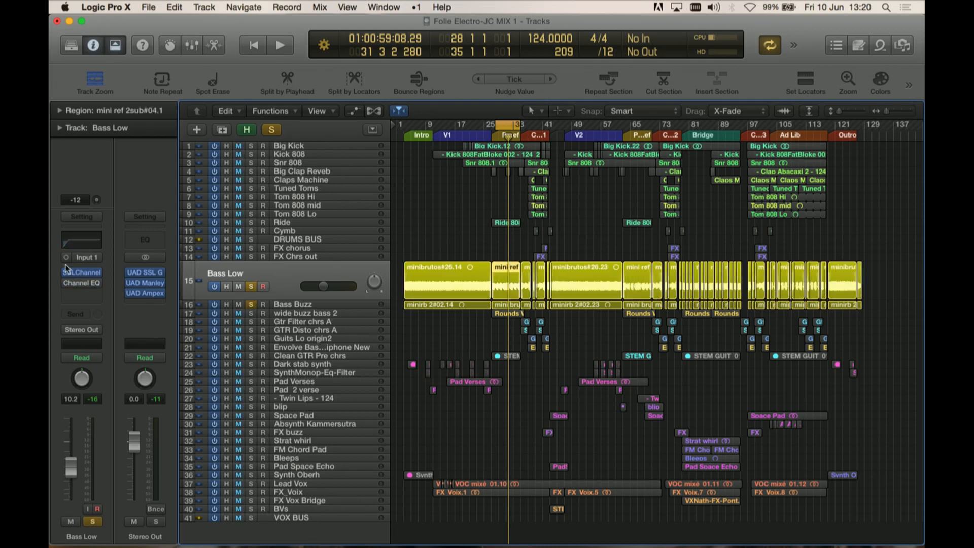
click(301, 305)
mouse_move(99, 292)
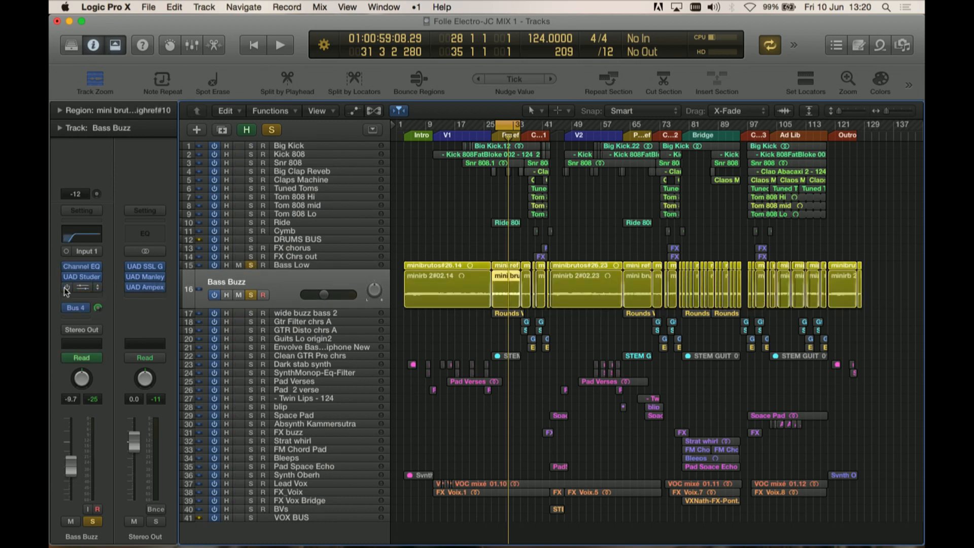
click(67, 267)
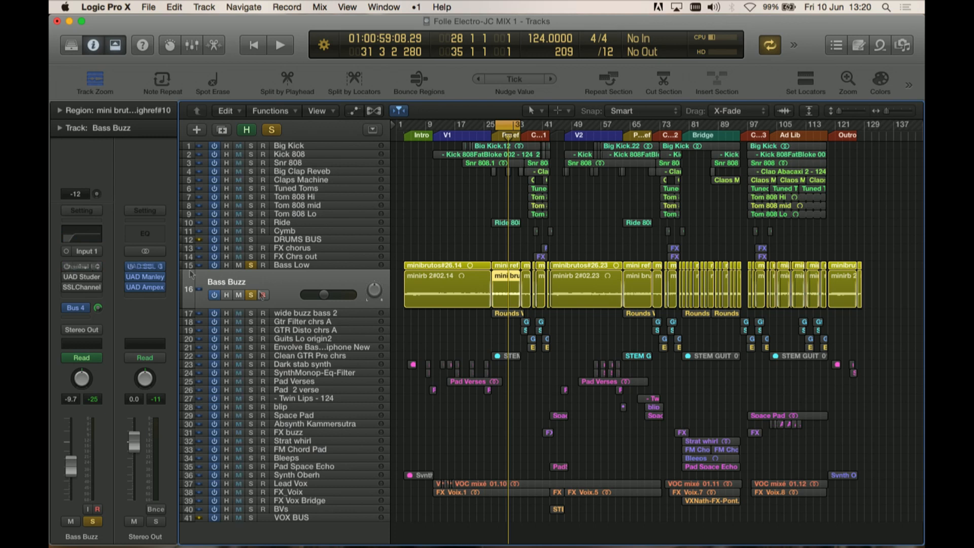
key(space)
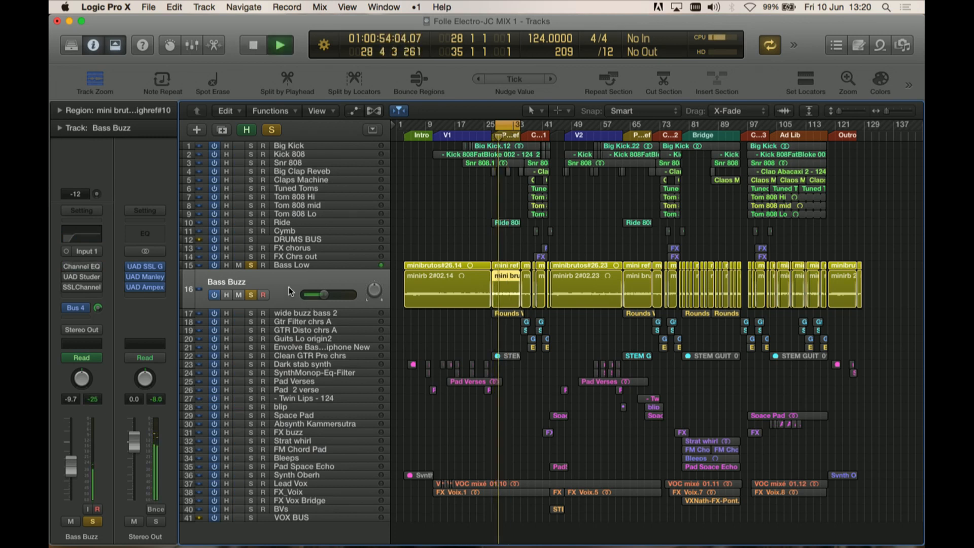
Step: Toggle solo on Bass Low and Bass Buzz, ending with only Bass Low soloed
click(250, 264)
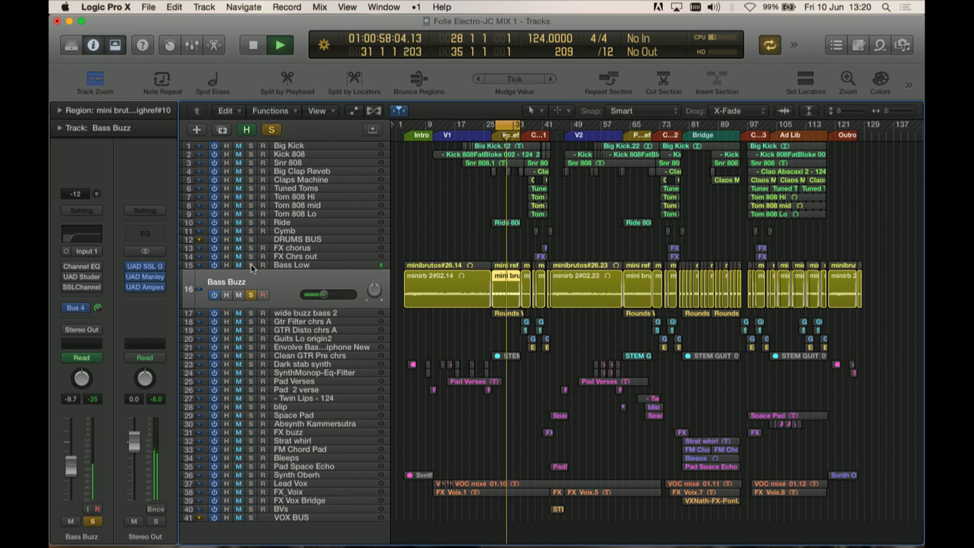
click(250, 265)
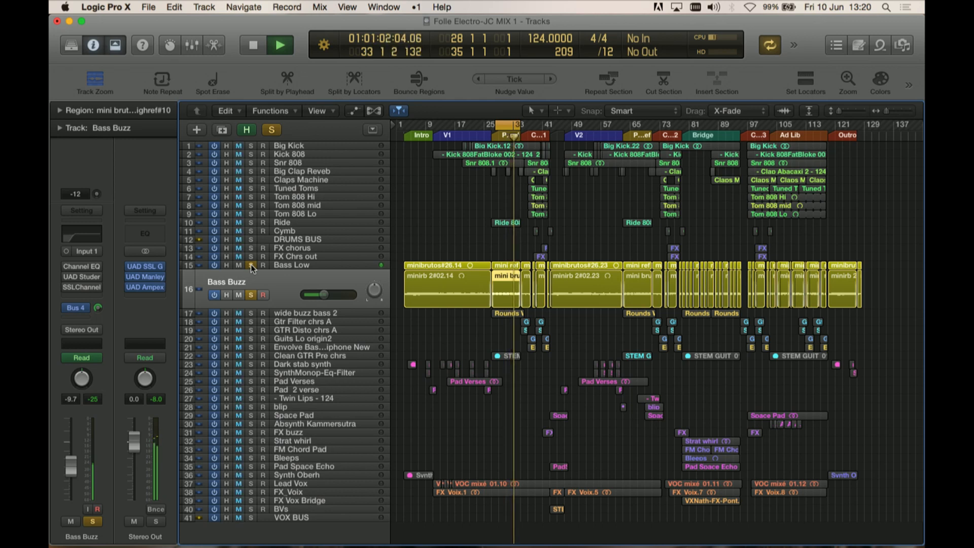
click(251, 295)
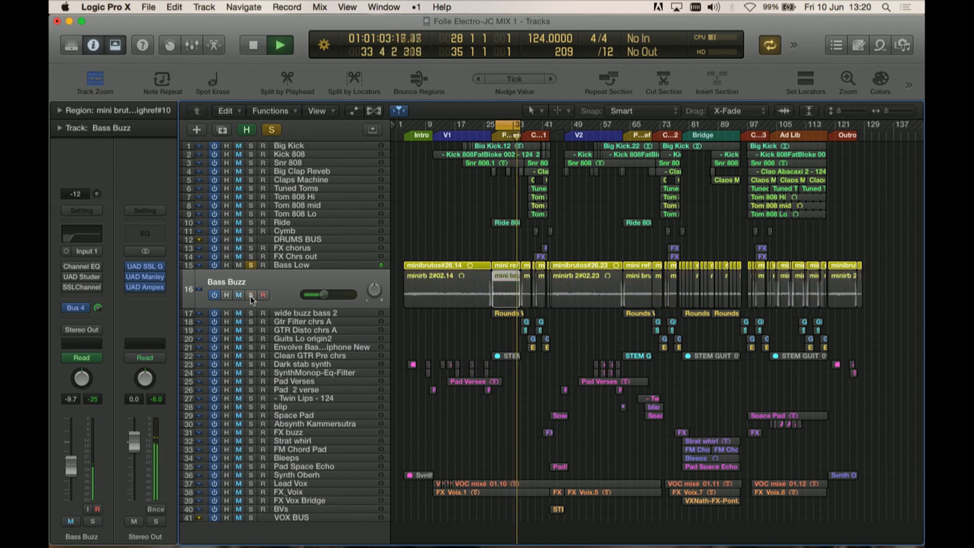
Step: Select the Bass Low track and inspect its SSLChannel and Channel EQ plugin settings
click(284, 267)
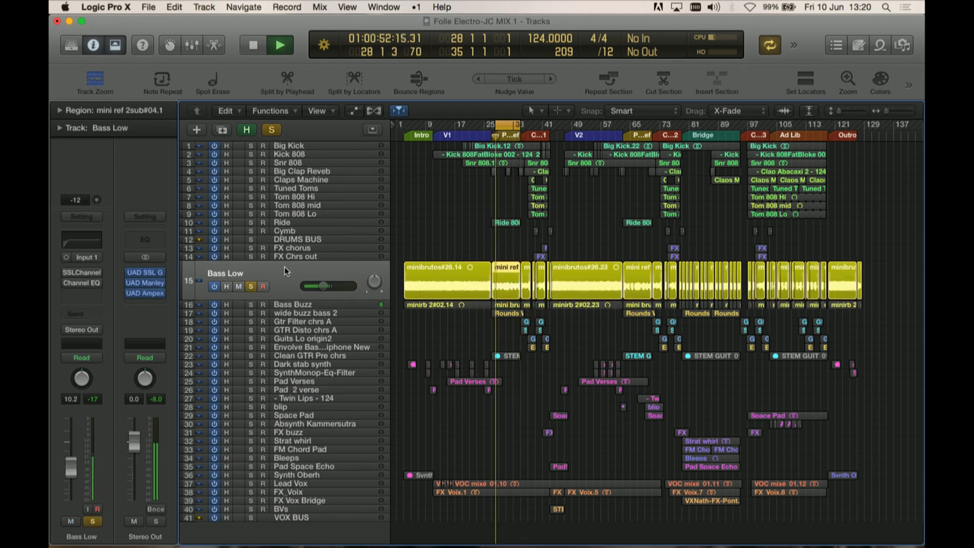
click(80, 271)
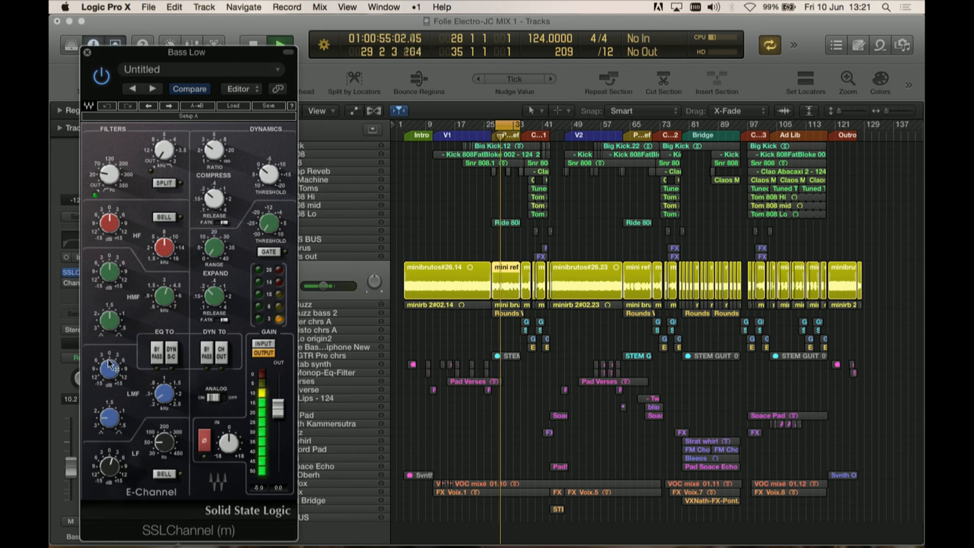
mouse_move(106, 173)
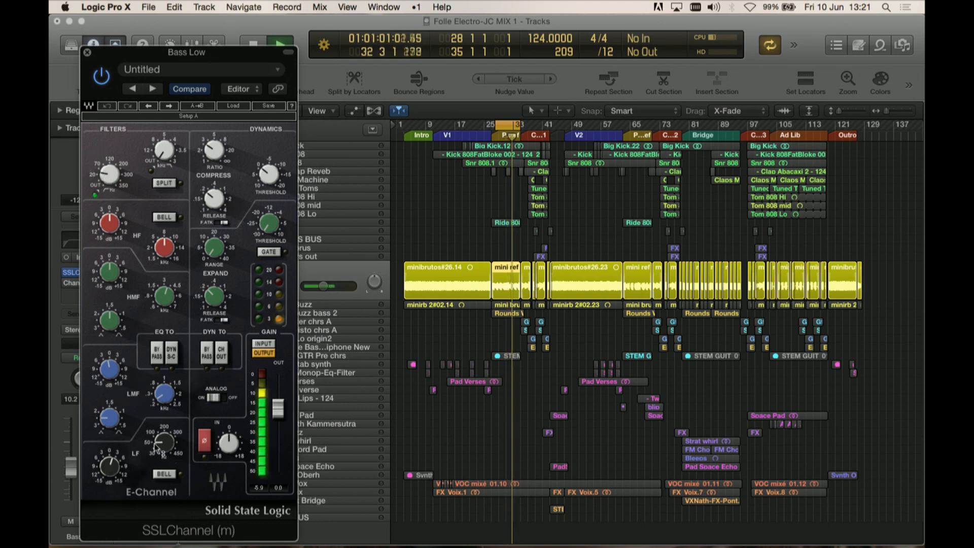
mouse_move(155, 446)
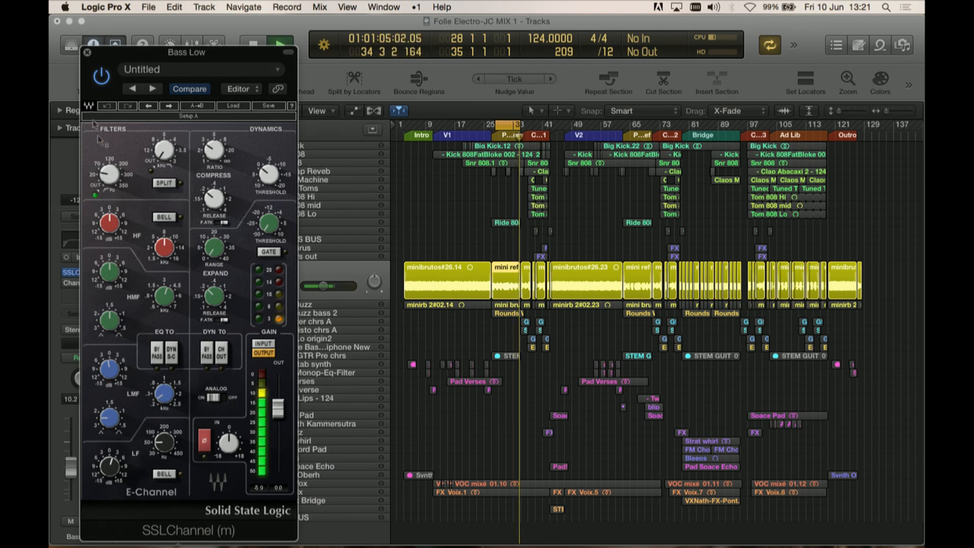
click(86, 52)
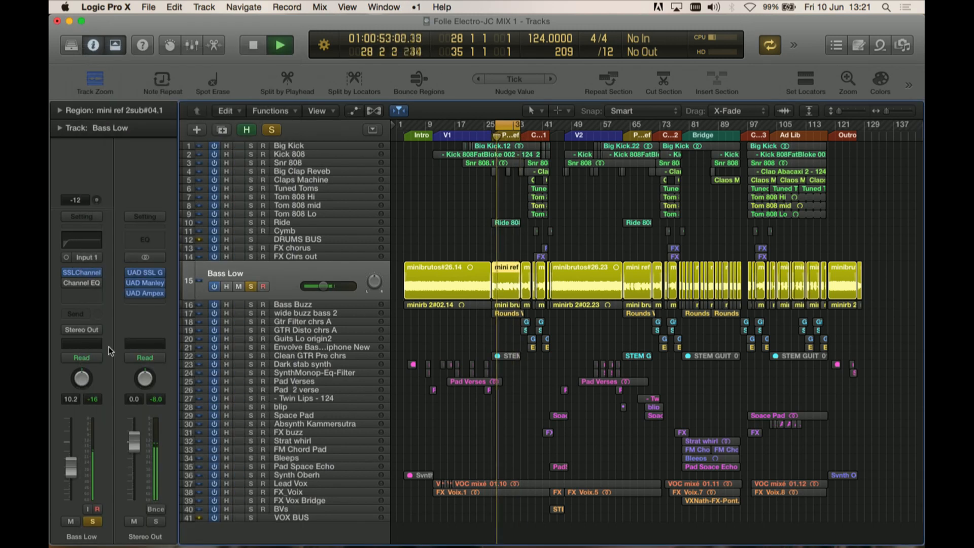
click(83, 285)
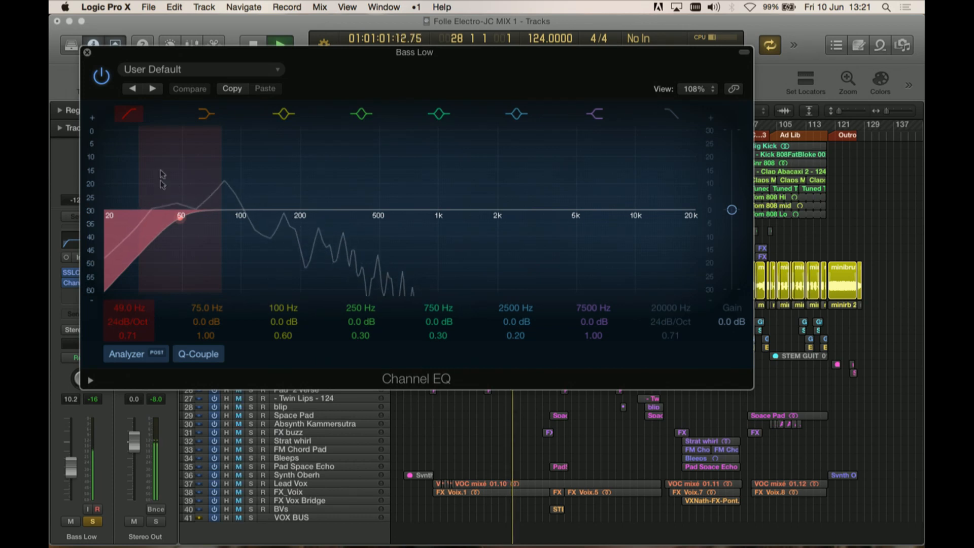
click(88, 53)
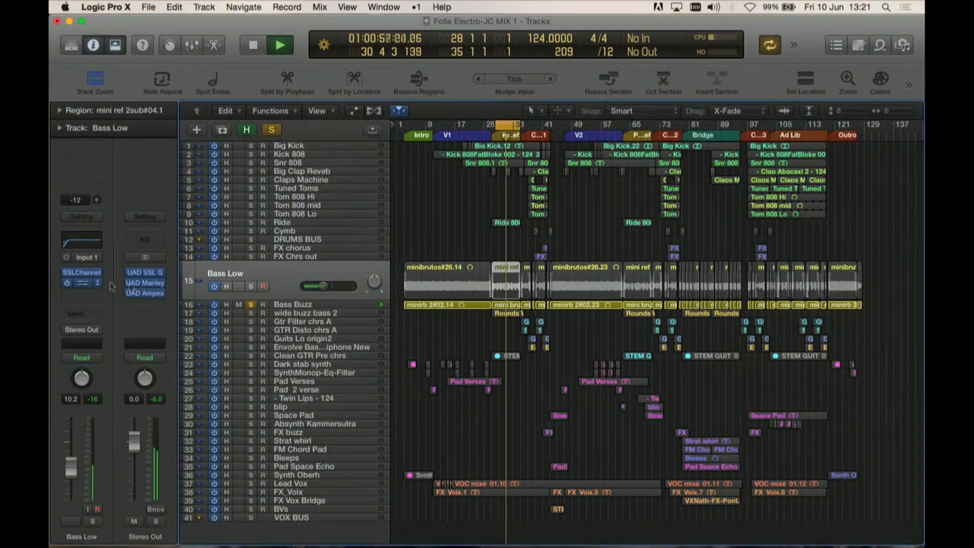
Step: Select the Bass Buzz track and inspect its UAD Studer A800 and SSLChannel plugin settings
click(303, 305)
click(64, 266)
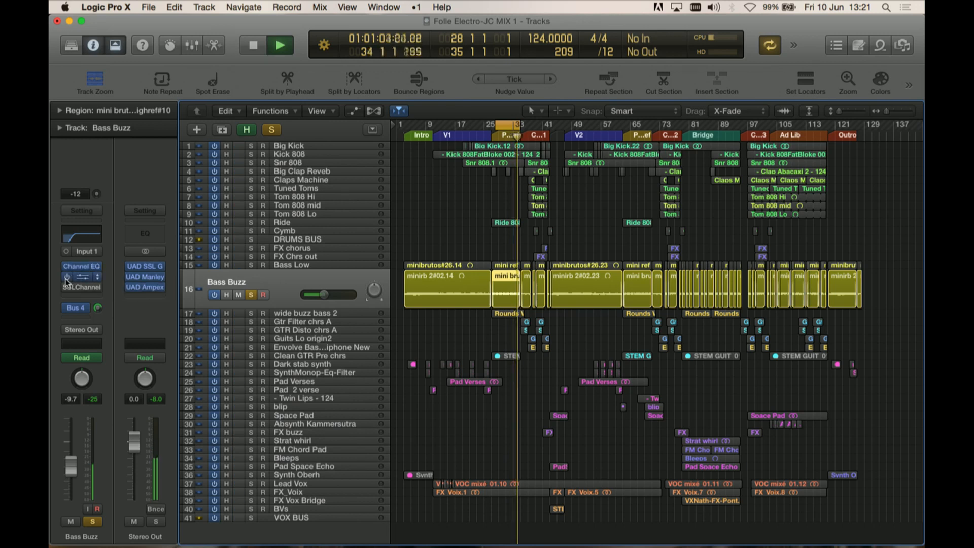
click(85, 276)
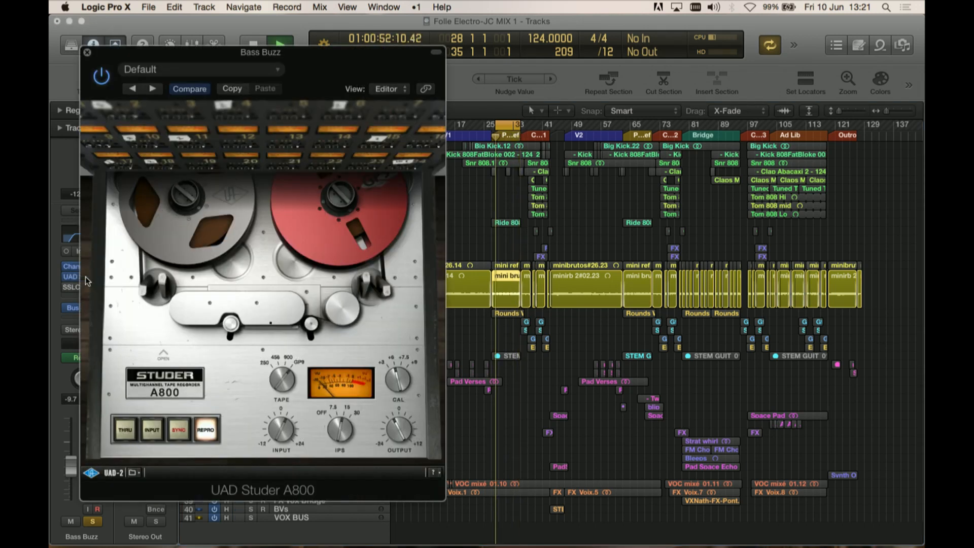
click(88, 53)
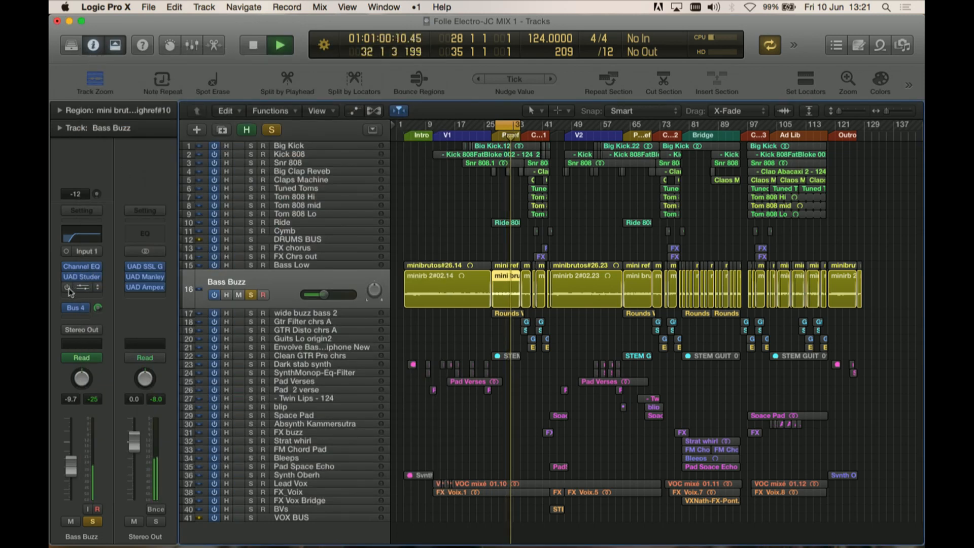
click(84, 288)
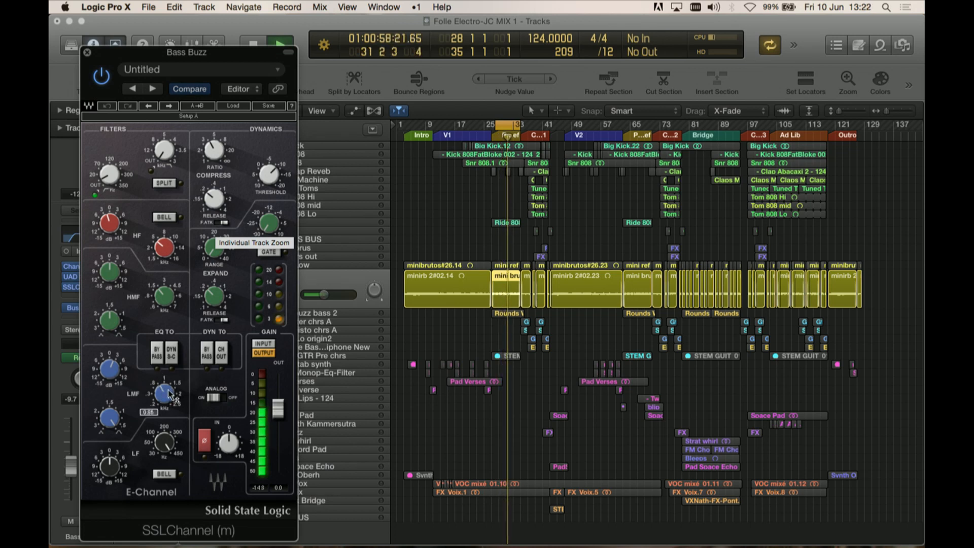
click(87, 52)
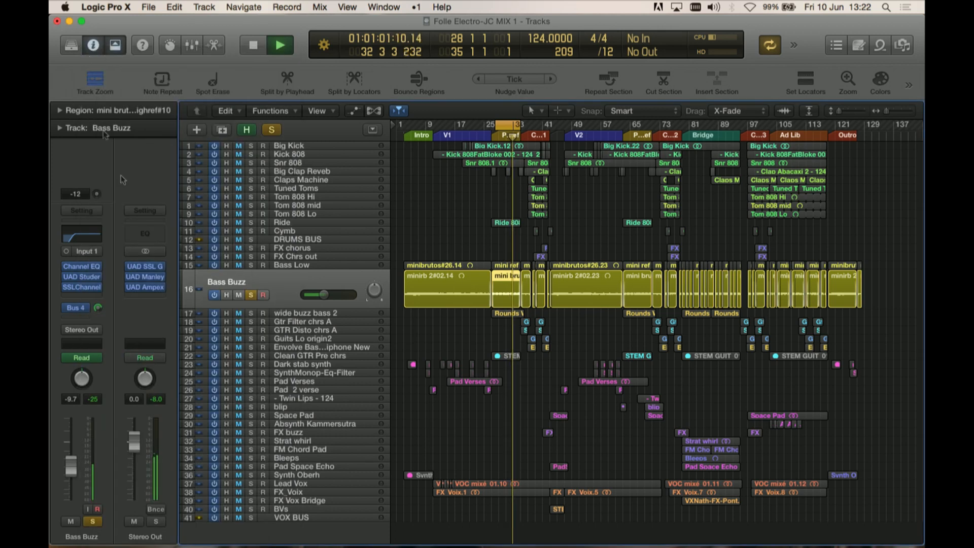
Step: Solo the Big Kick and Kick 808 tracks alongside the Bass Low and Bass Buzz tracks
click(250, 264)
click(250, 155)
click(251, 146)
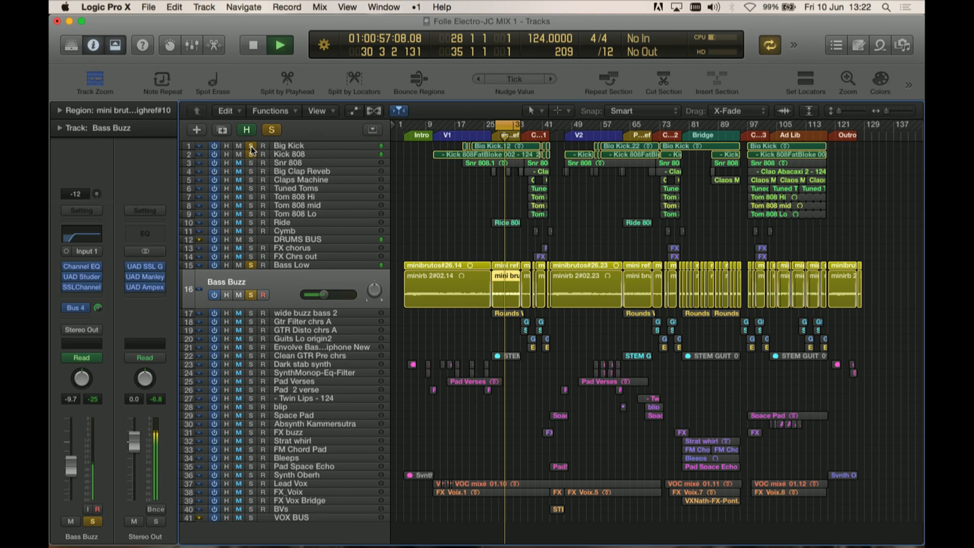
click(251, 154)
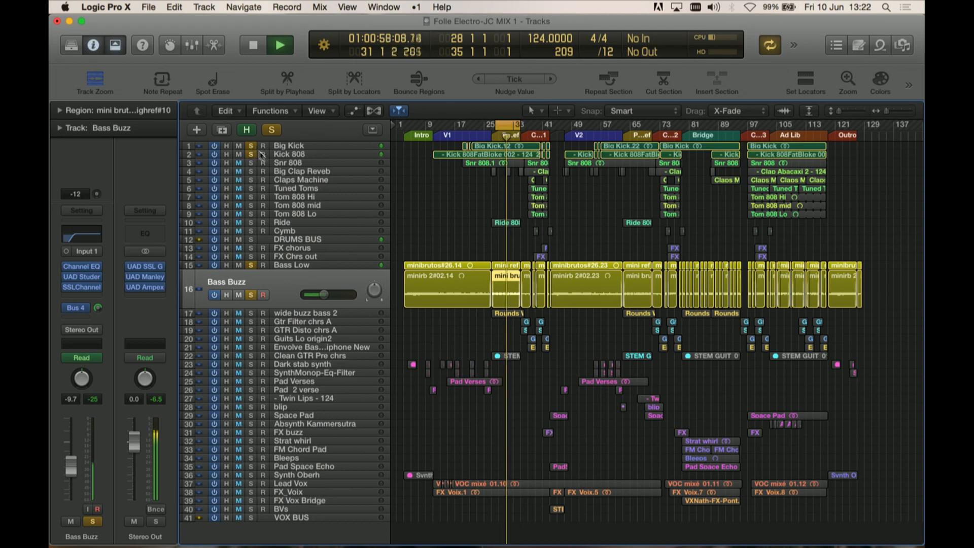
Step: Clear the solos on the bass and kick tracks, mute the VOX BUS track and play the full mix
click(251, 265)
click(251, 295)
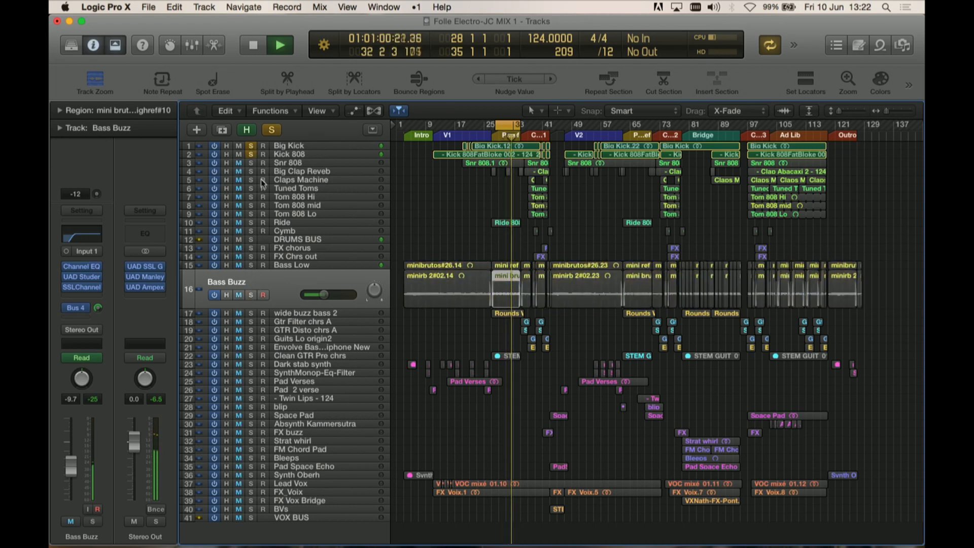
click(250, 154)
click(251, 147)
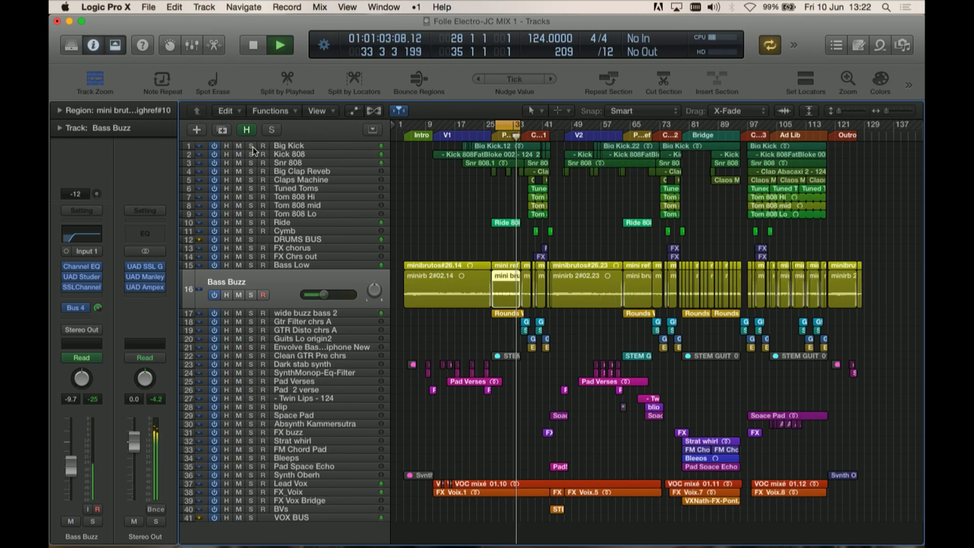
click(240, 517)
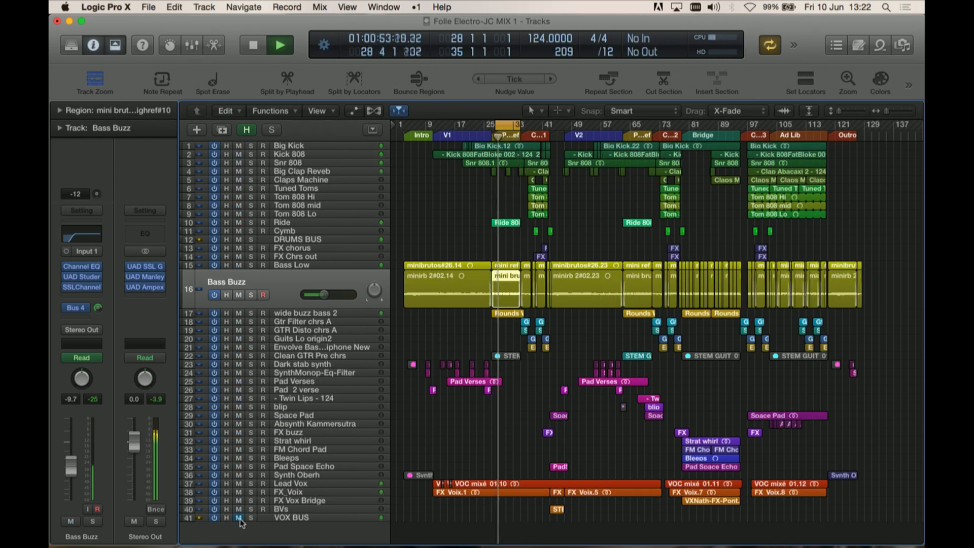
key(space)
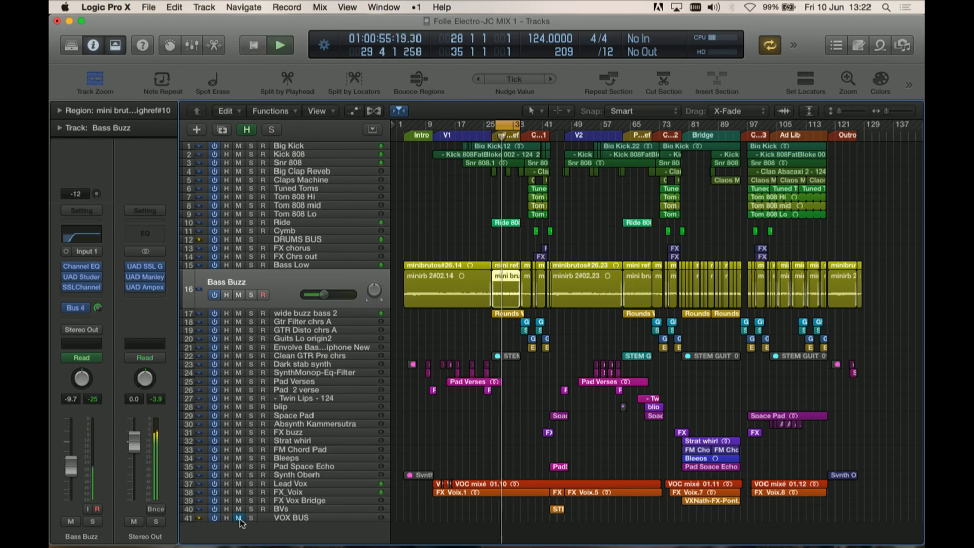
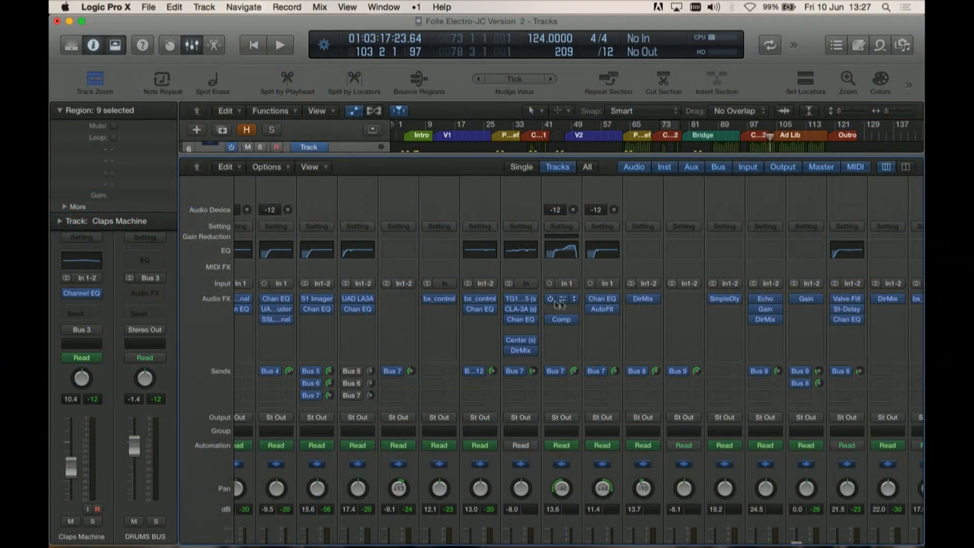
Step: Open the Stereo Out channel's SSL G Bus Compressor, Manley Massive Passive and Ampex ATR-102 plugin windows
scroll(577, 315, right, 15)
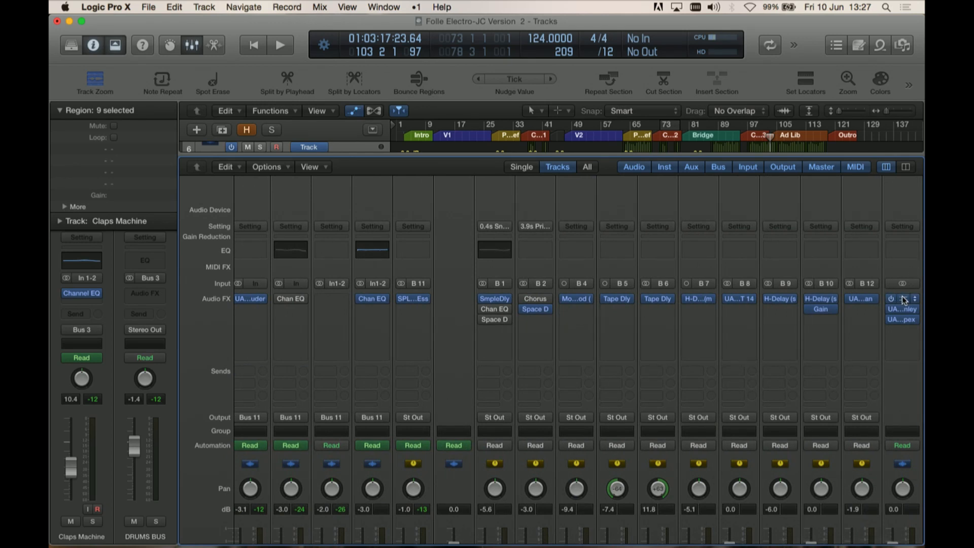
click(902, 297)
click(906, 308)
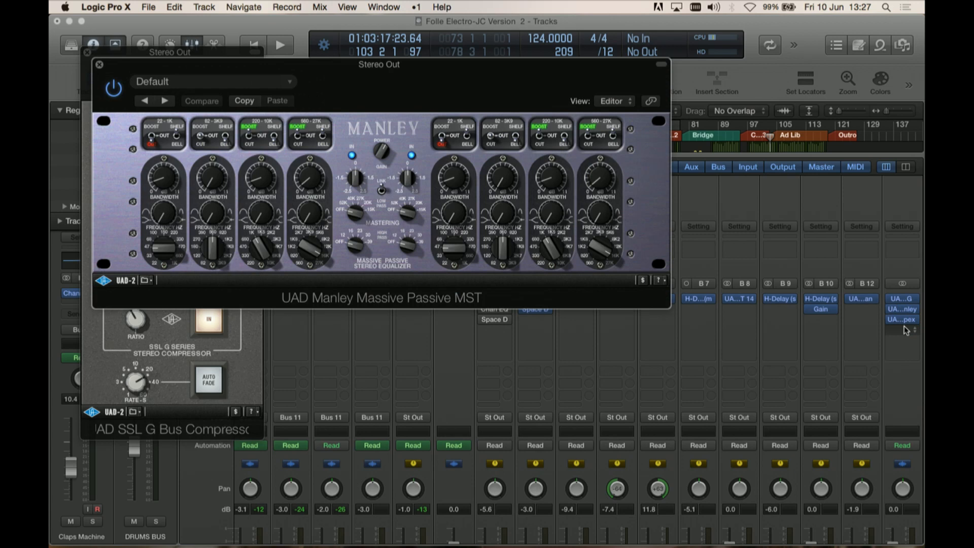
click(903, 319)
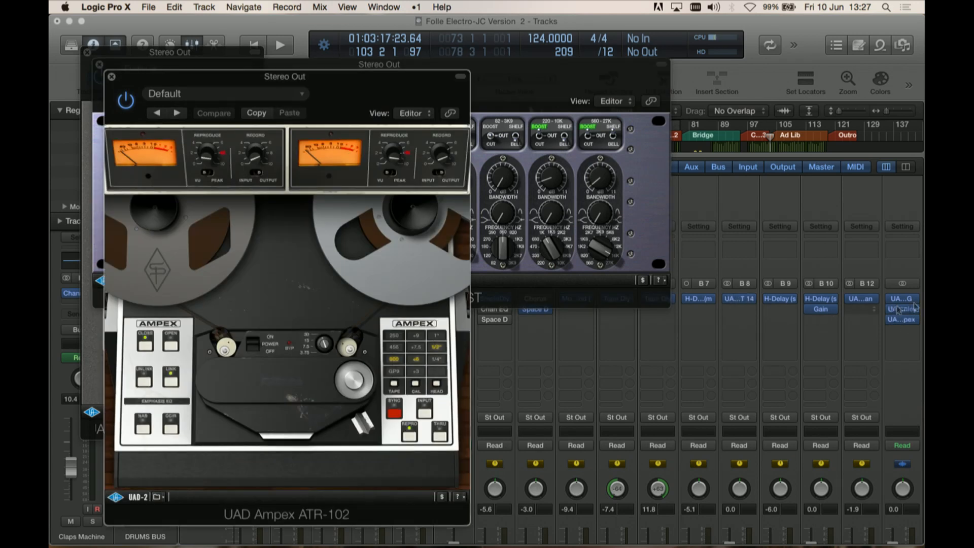
Step: Collapse the plugin window headers and arrange the three Stereo Out plugin windows so all are visible
click(460, 77)
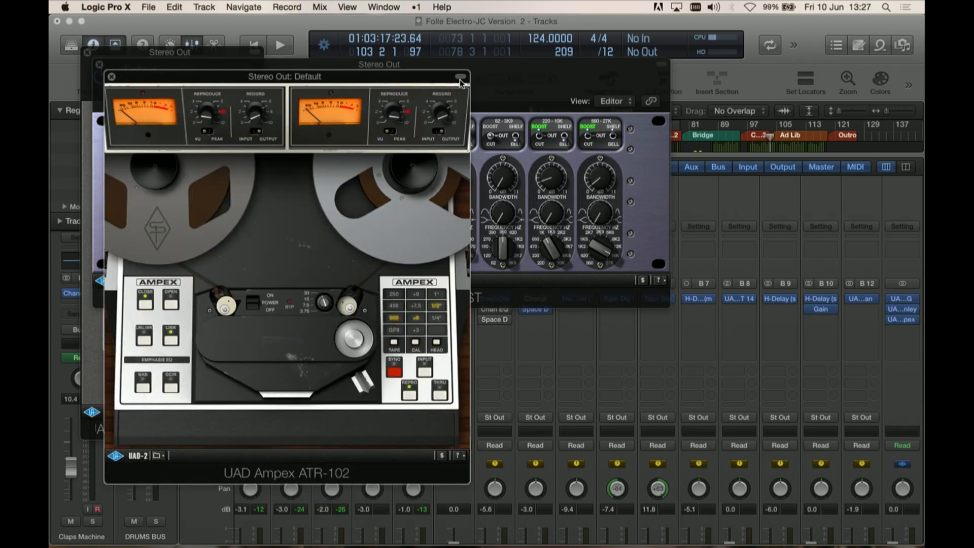
drag(382, 77, 826, 137)
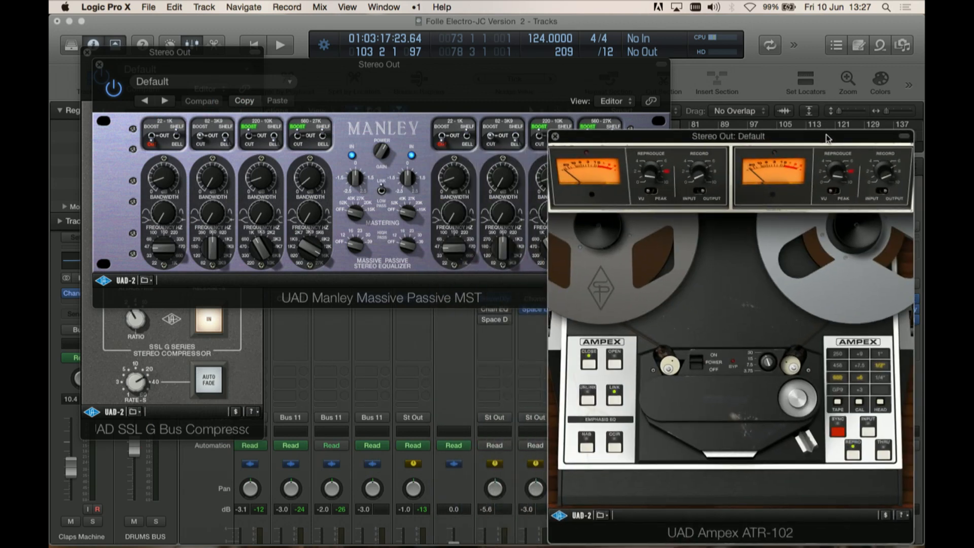
click(660, 66)
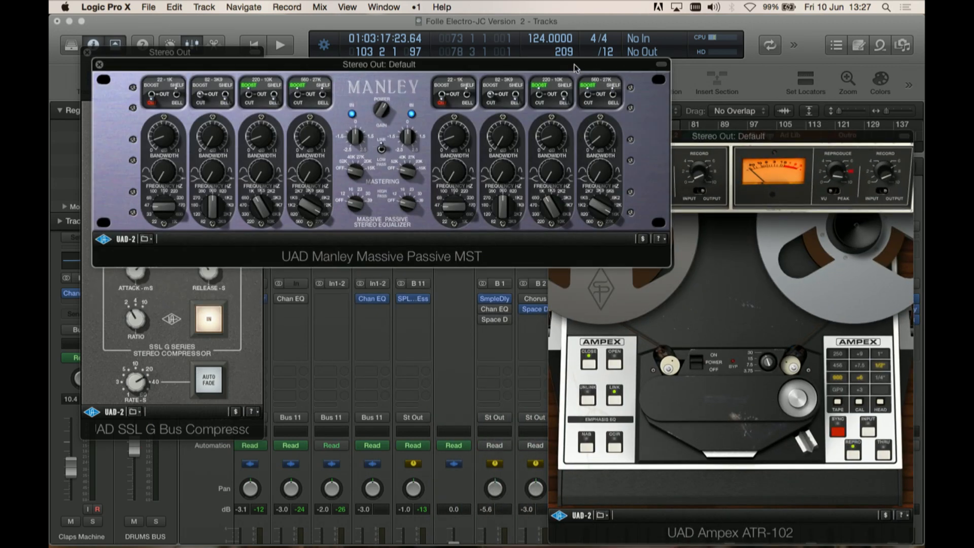
drag(575, 68, 664, 24)
click(130, 61)
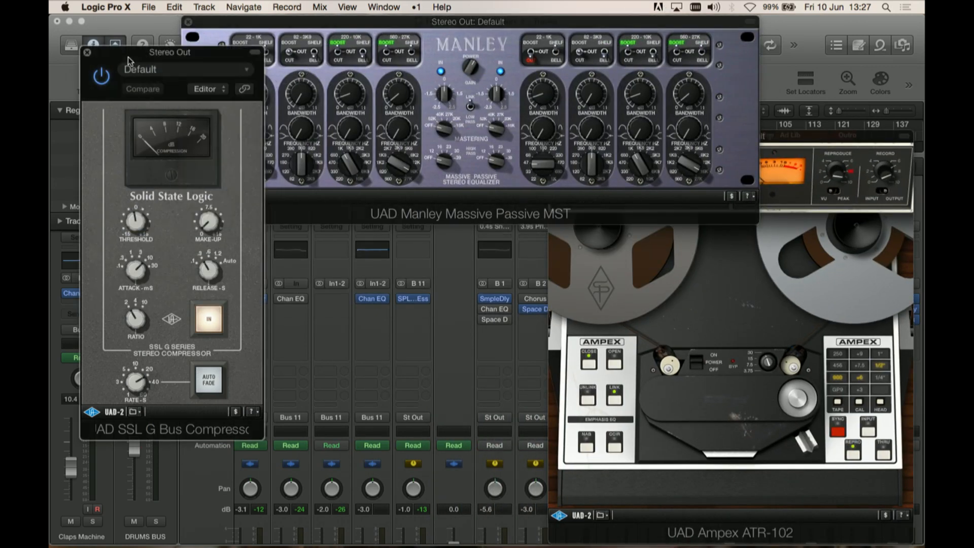
drag(253, 55, 233, 242)
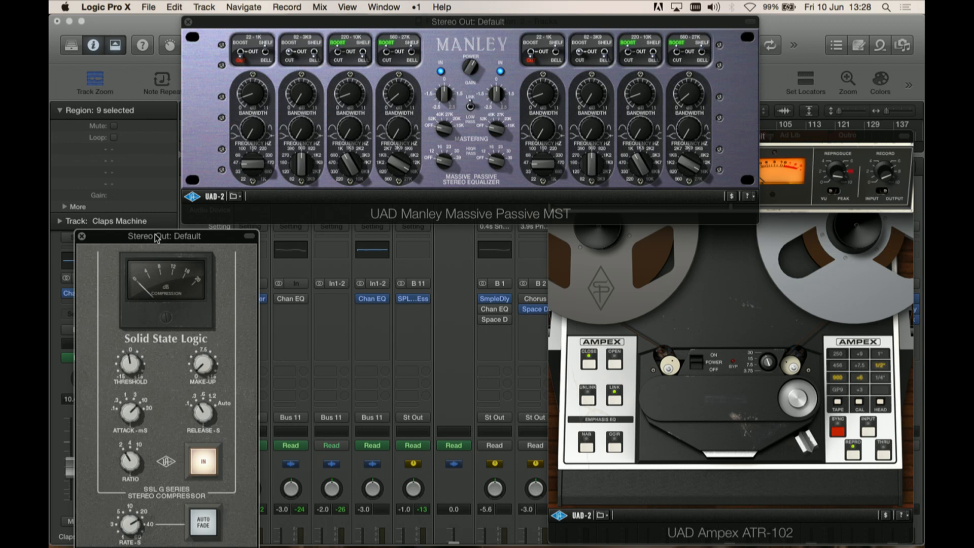
drag(157, 239, 155, 205)
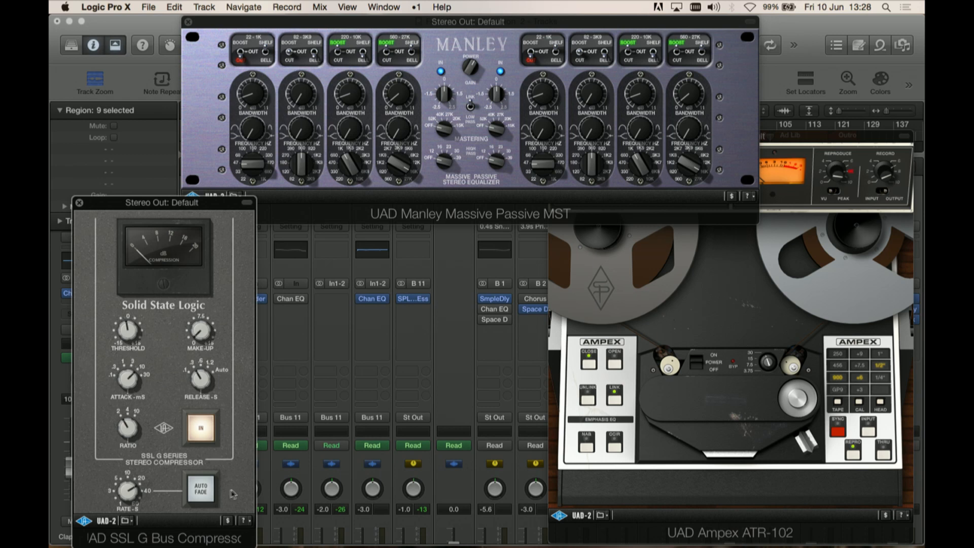
Step: Bypass the SSL G Bus Compressor, Manley Massive Passive and Ampex ATR-102 on the Stereo Out
click(206, 431)
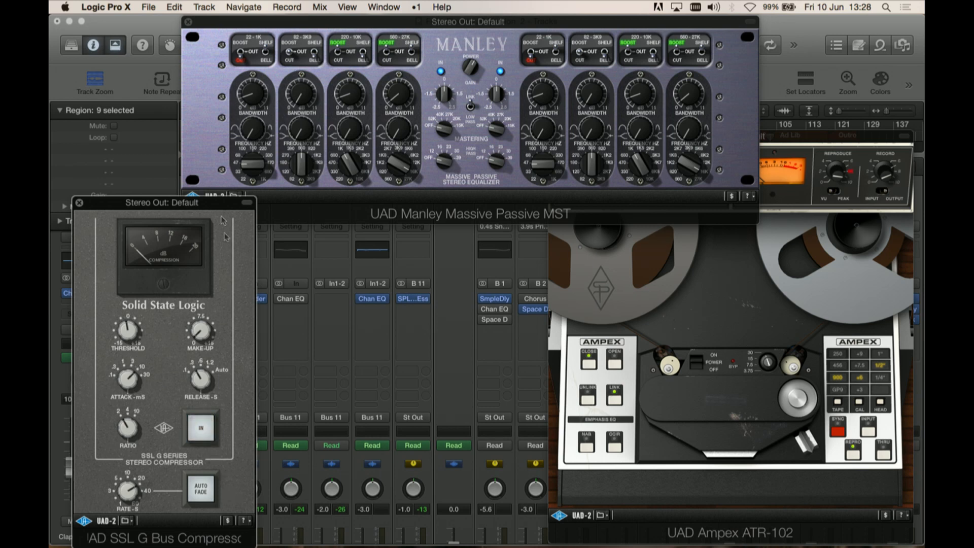
click(750, 19)
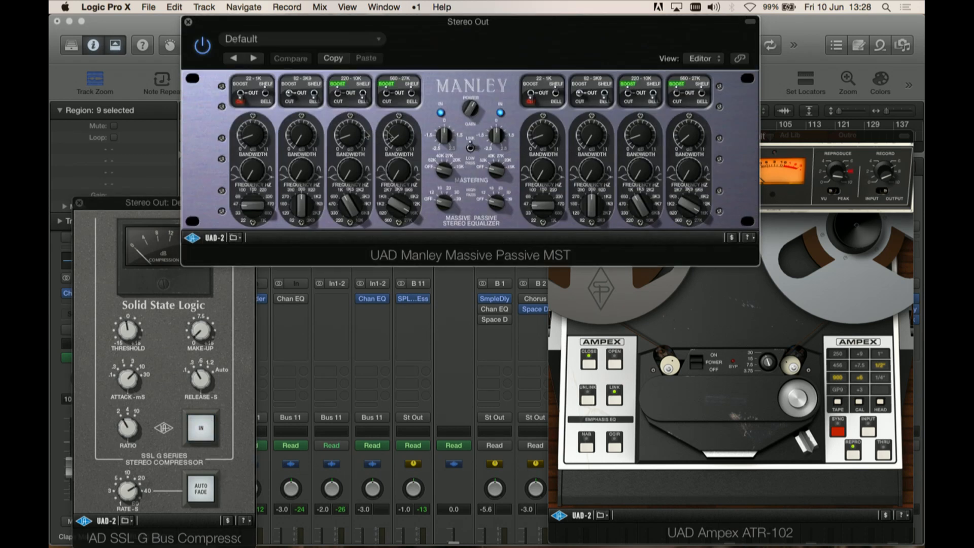
click(210, 48)
click(903, 138)
click(569, 161)
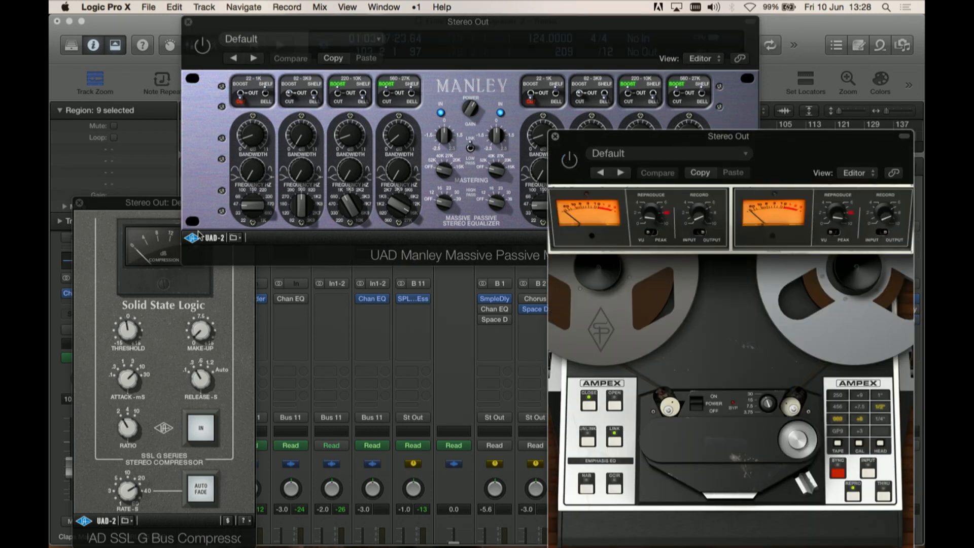
click(137, 206)
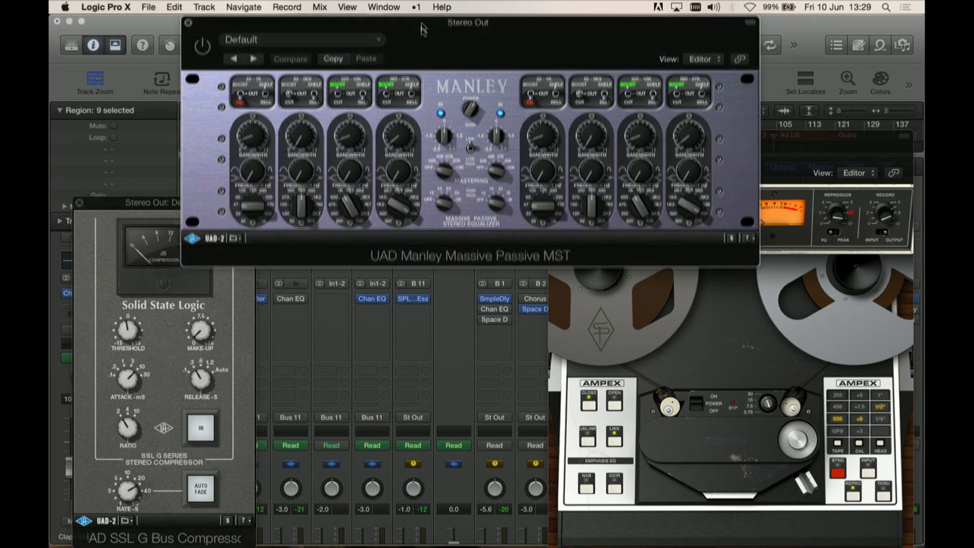
Step: Set a cycle region from bar 97 to bar 121 over the Ad Lib and Outro sections
drag(420, 22, 493, 256)
drag(662, 140, 652, 221)
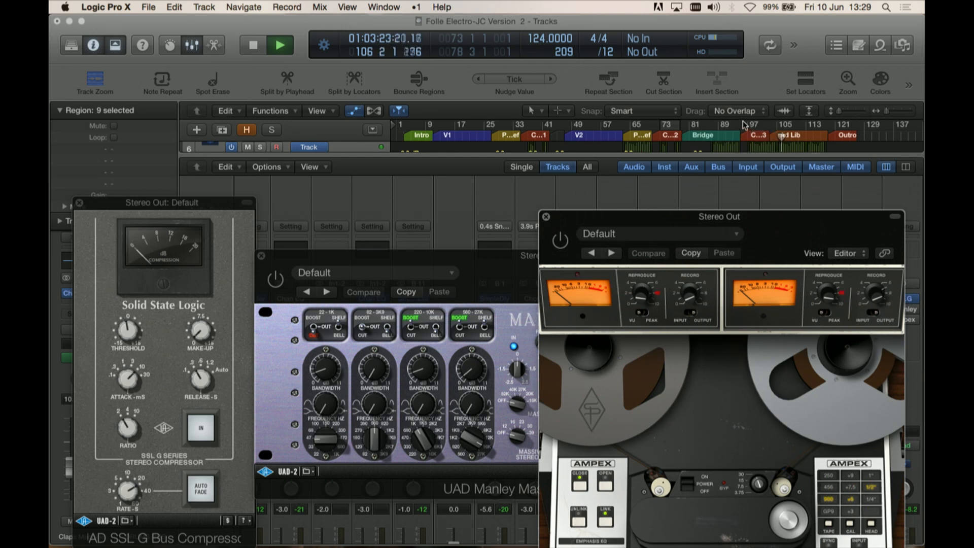
drag(756, 126, 834, 127)
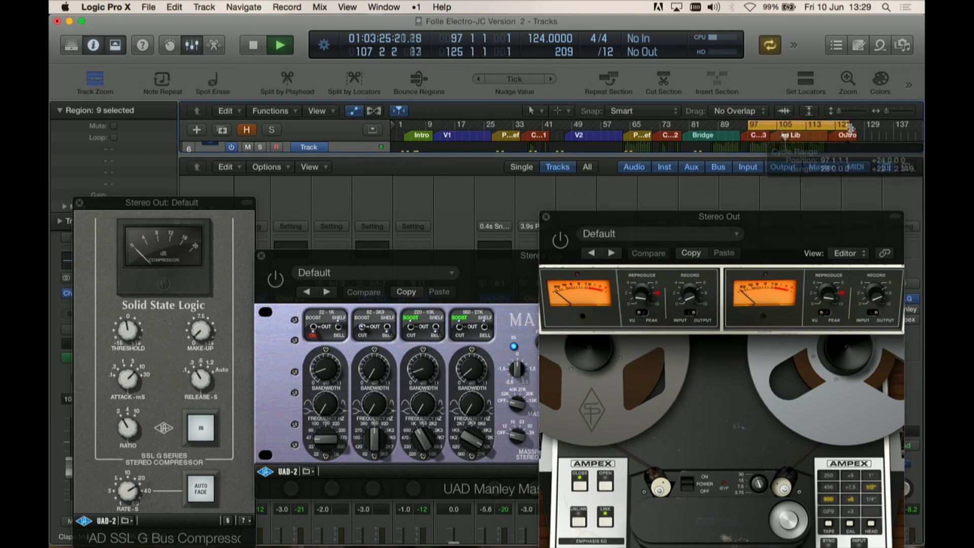
Step: Re-enable the SSL G Bus Compressor on the Stereo Out channel
drag(797, 217, 831, 29)
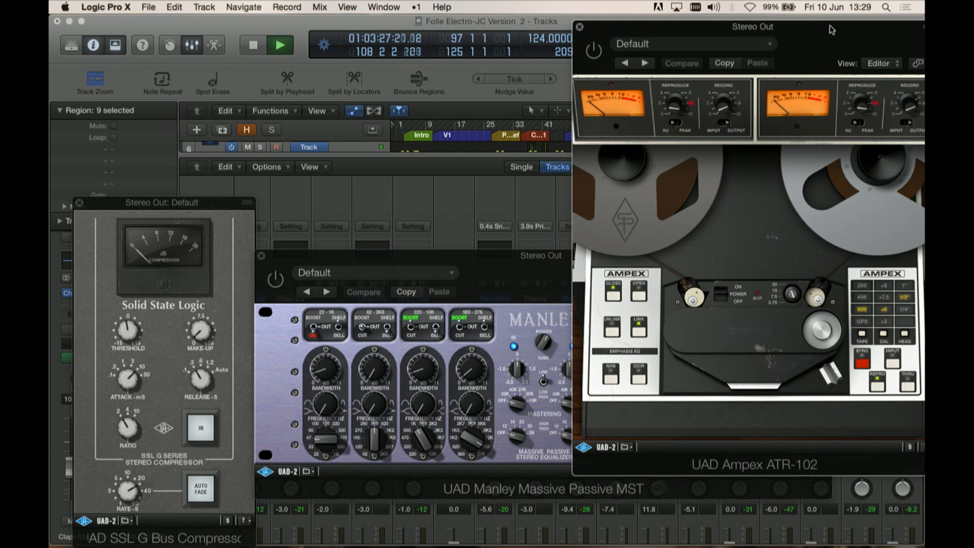
drag(113, 209, 145, 69)
click(237, 289)
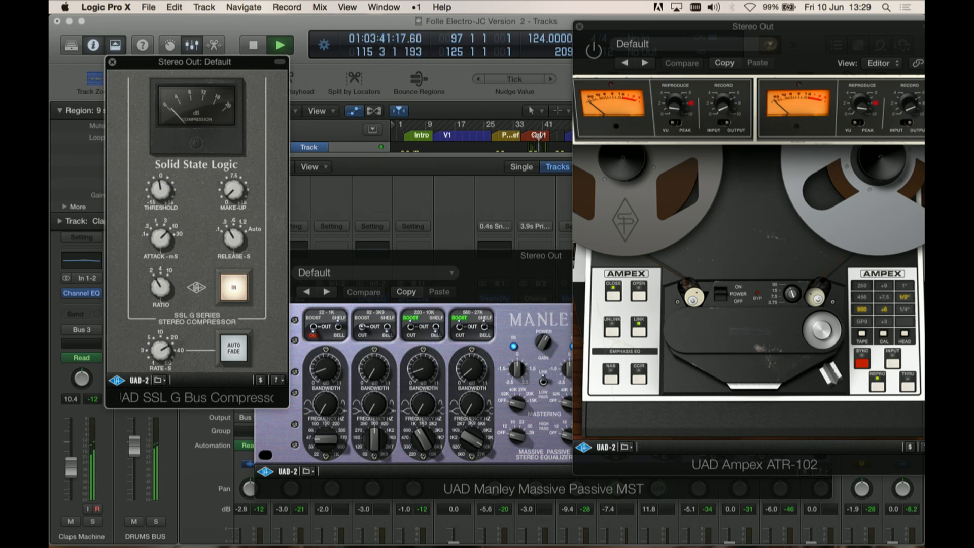
Step: Play the looped section and toggle the SSL G Bus Compressor and Manley Massive Passive bypass repeatedly to compare
click(538, 135)
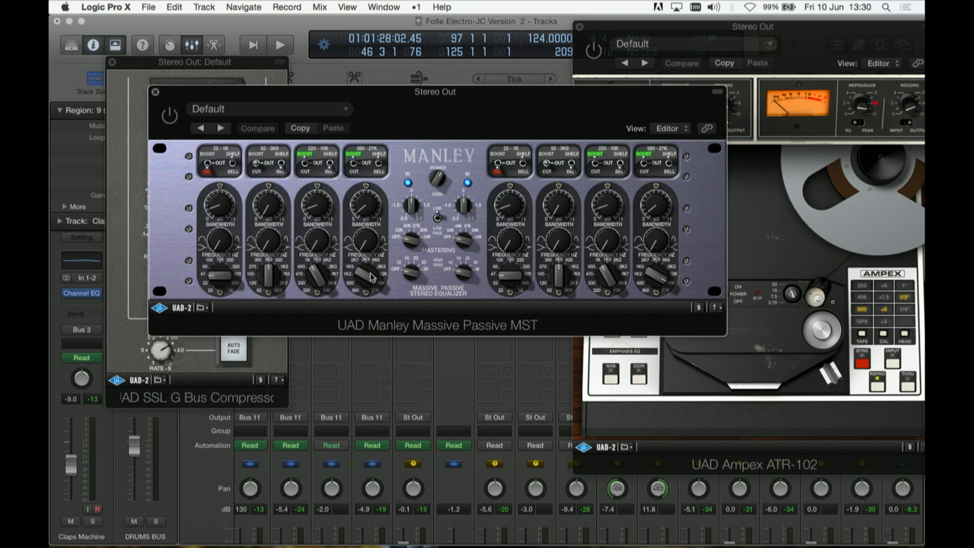
key(space)
click(169, 116)
drag(249, 94, 458, 101)
click(380, 123)
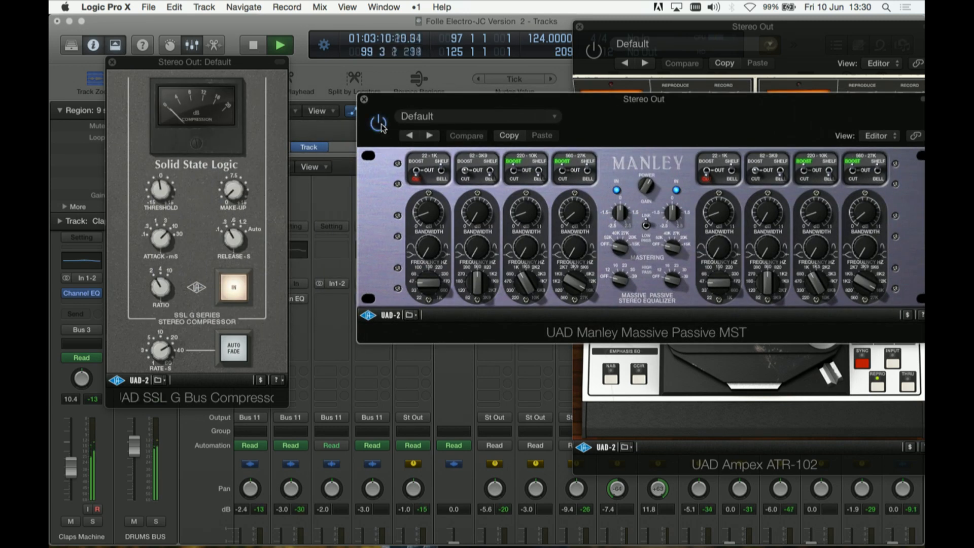
click(232, 287)
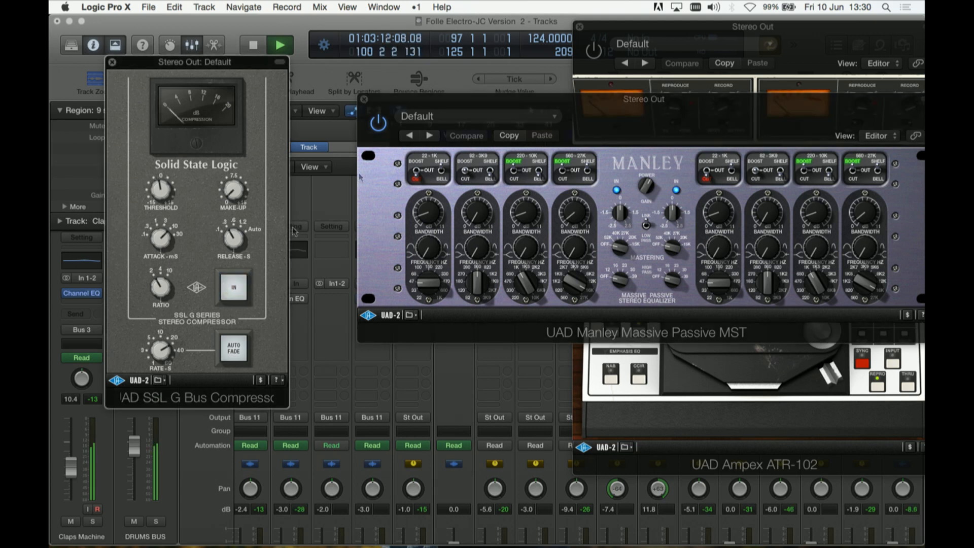
click(376, 126)
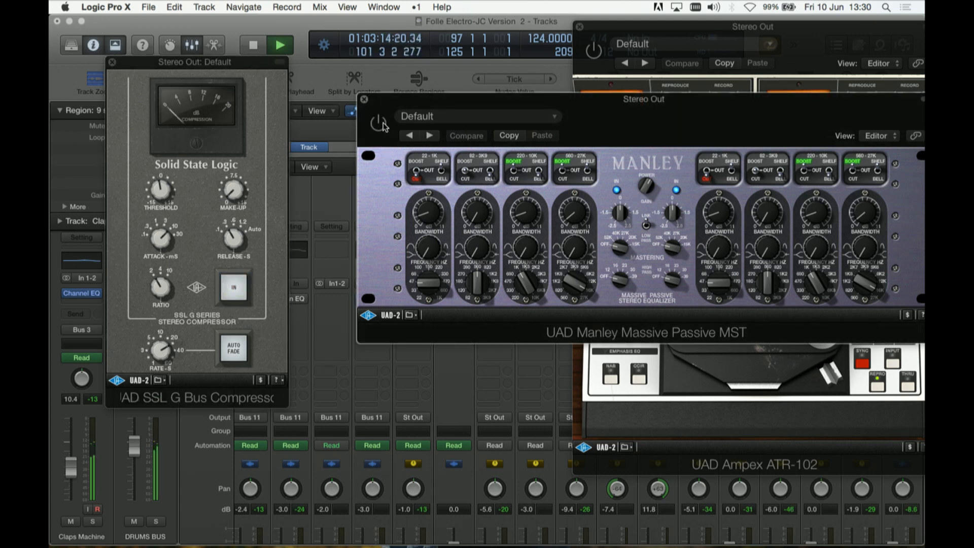
click(235, 288)
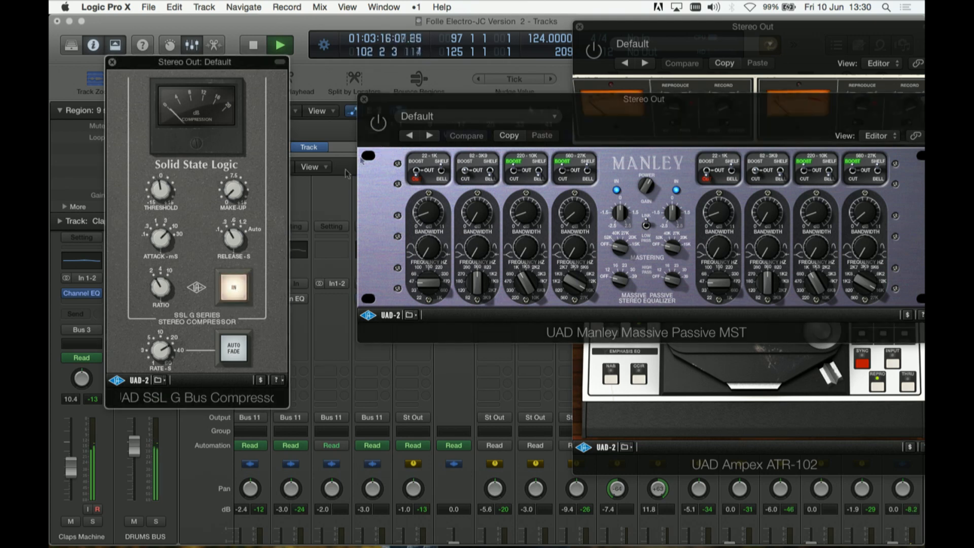
click(378, 126)
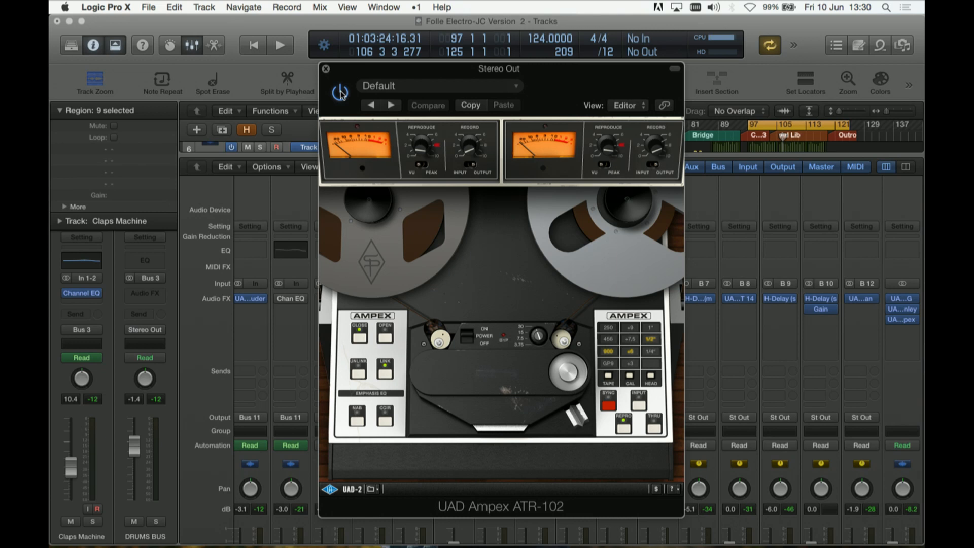
Step: Play the mix and toggle the Ampex ATR-102 bypass on and off to compare
key(space)
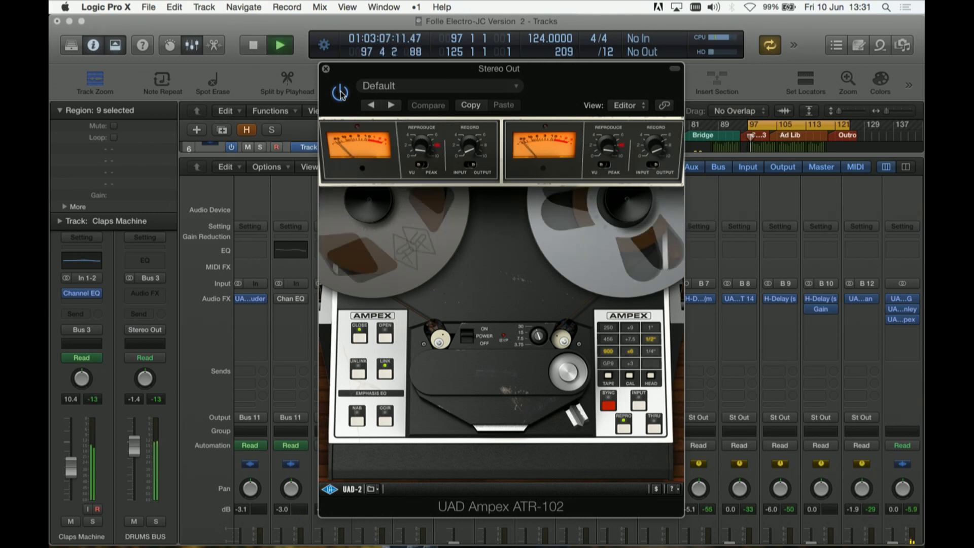
key(space)
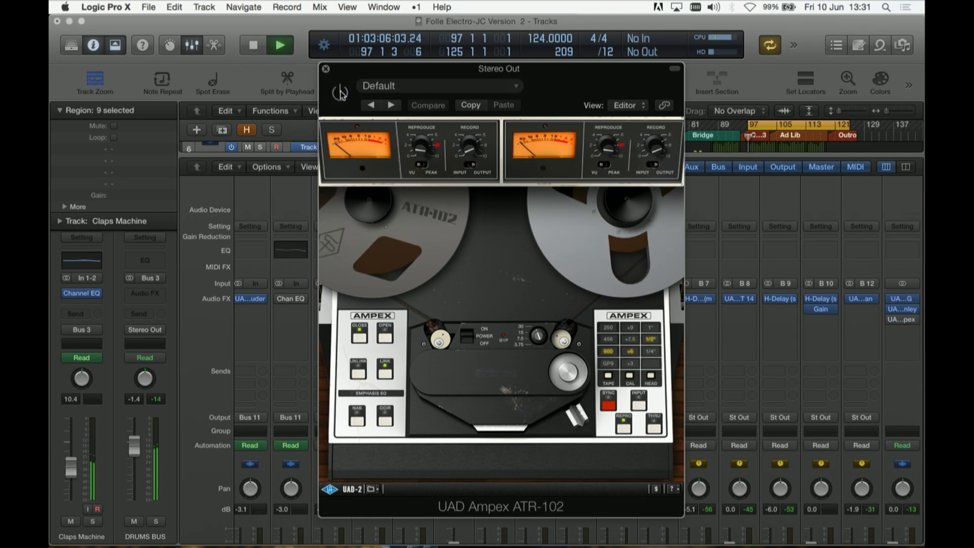
key(space)
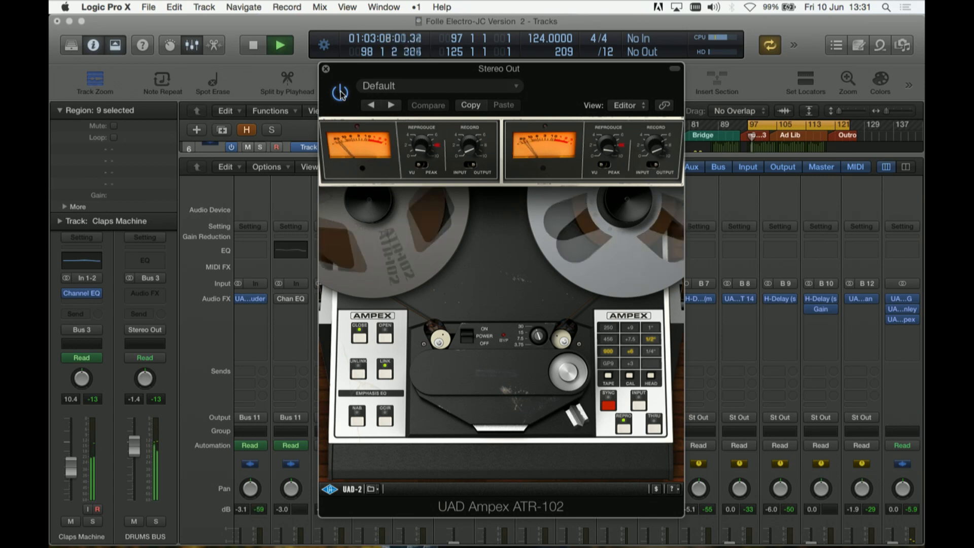
Step: Close the Ampex ATR-102 window, bring the Stereo Out fader into view and stop playback
click(326, 69)
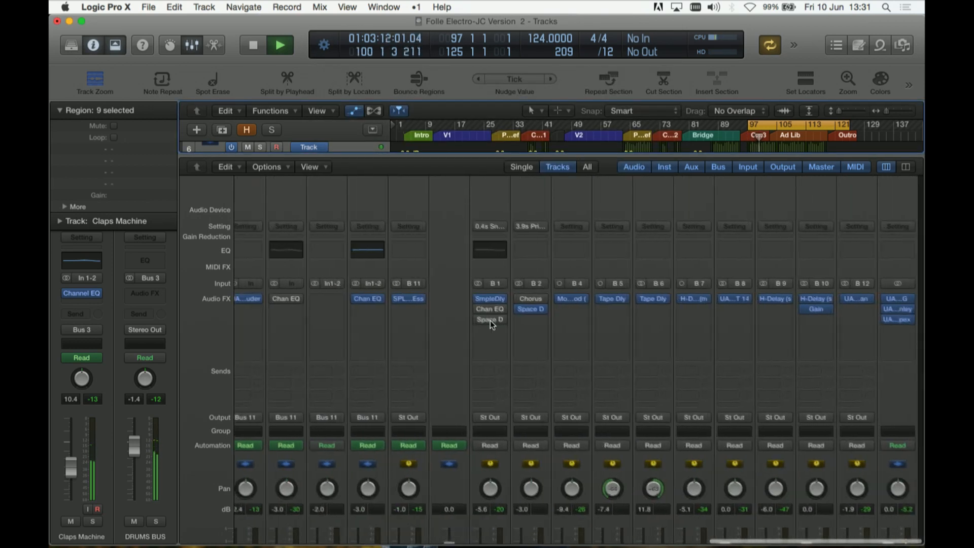
scroll(490, 321, down, 5)
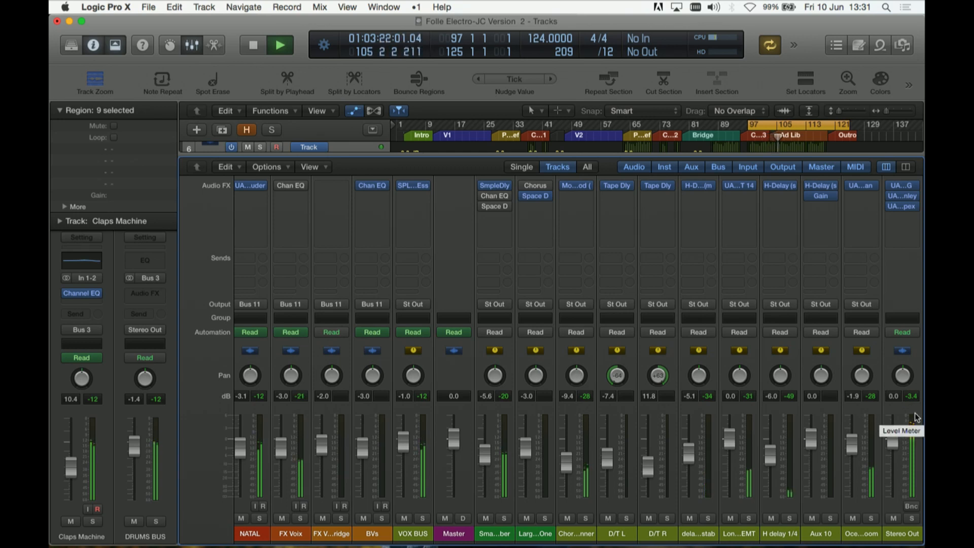
key(space)
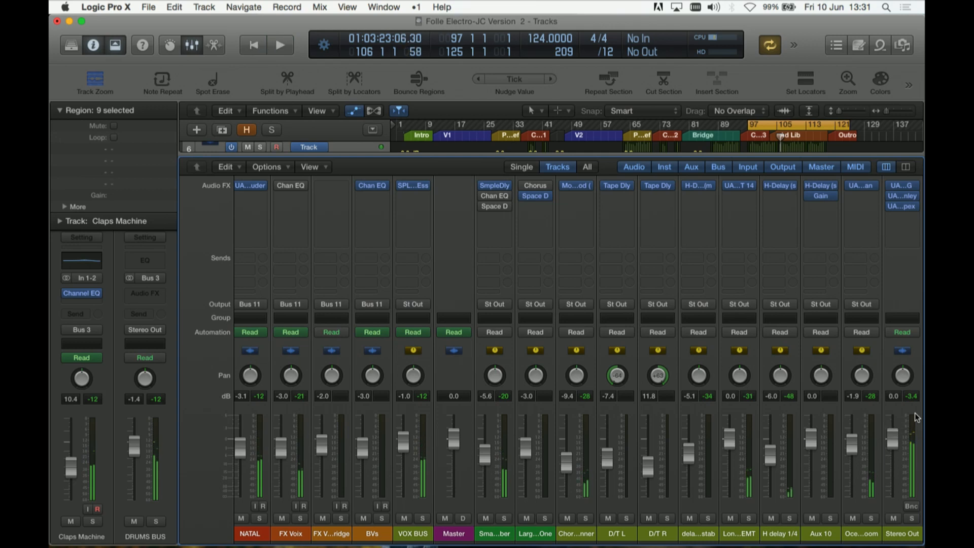